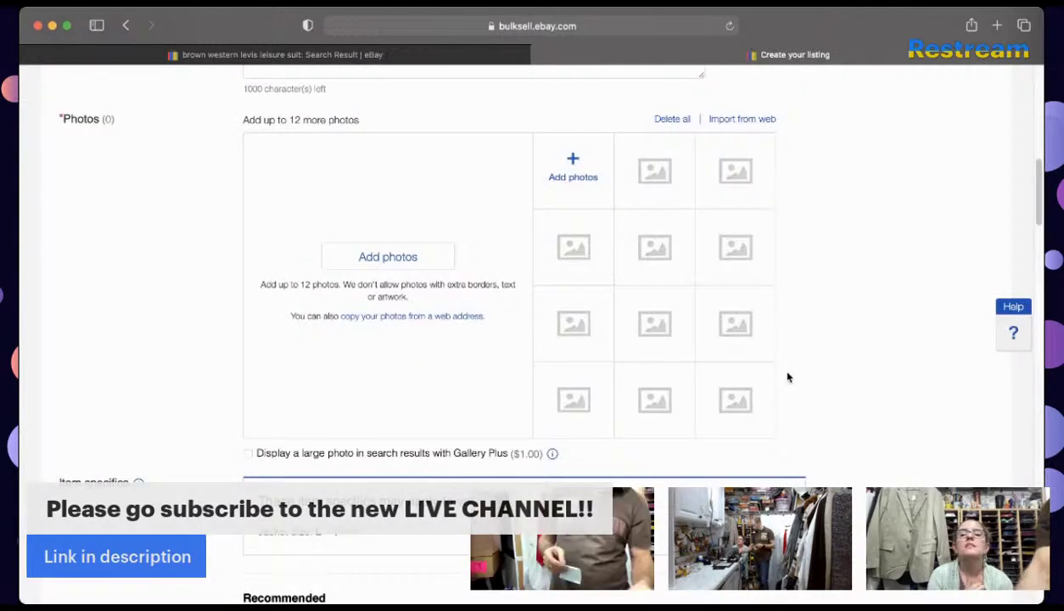
Step: Remove the word "Men's" from the start of the listing title
{"action": "scroll", "coordinate": [718, 401], "scroll_direction": "up", "scroll_amount": 10}
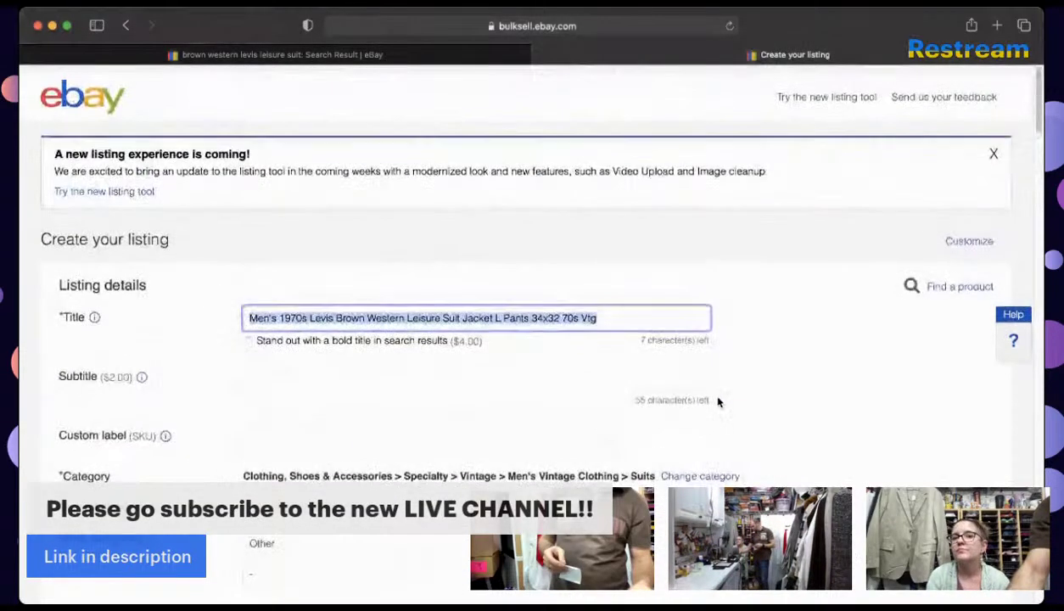
{"action": "scroll", "coordinate": [783, 418], "scroll_direction": "down", "scroll_amount": 2}
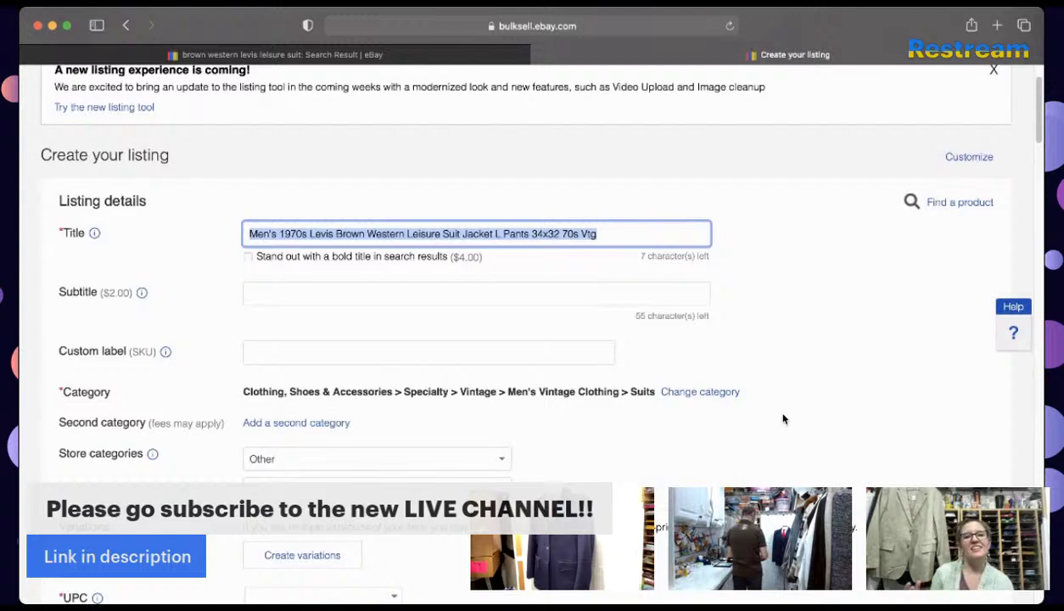
{"action": "left_click", "coordinate": [544, 354]}
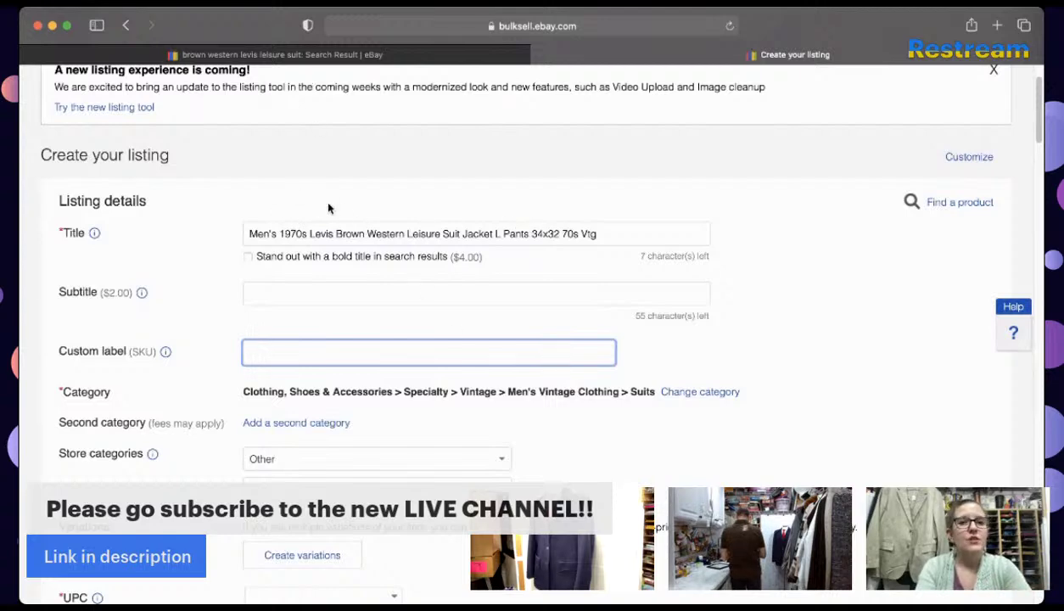
{"action": "left_click", "coordinate": [281, 234]}
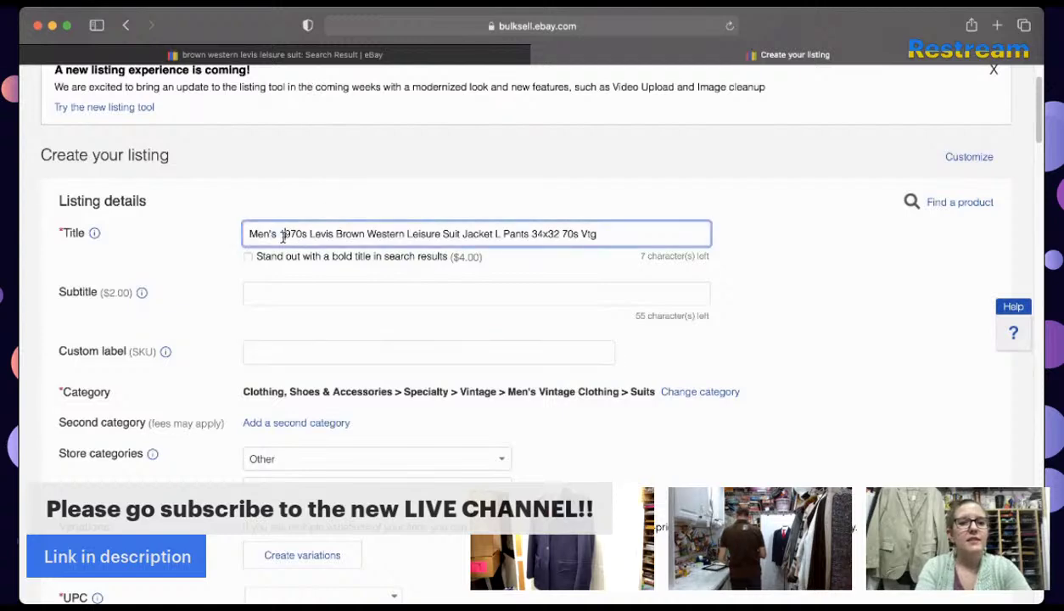
{"action": "left_click_drag", "start_coordinate": [281, 233], "coordinate": [219, 209]}
{"action": "key", "text": "BackSpace"}
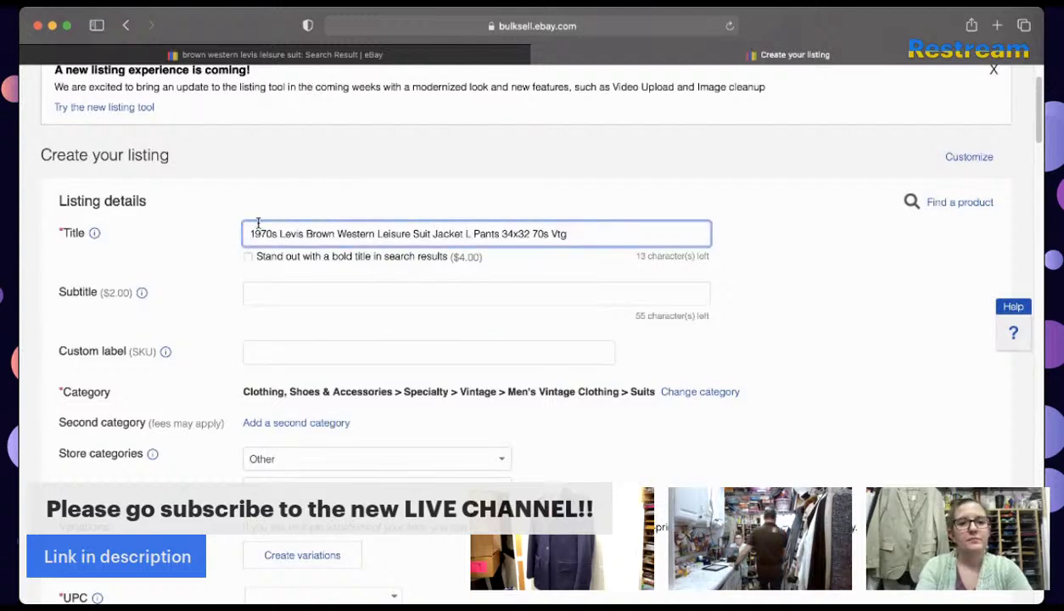
Step: Move "Leisure Suit" in the listing title so that it directly follows "1970s"
{"action": "left_click_drag", "start_coordinate": [377, 233], "coordinate": [428, 230]}
{"action": "key", "text": "super+c"}
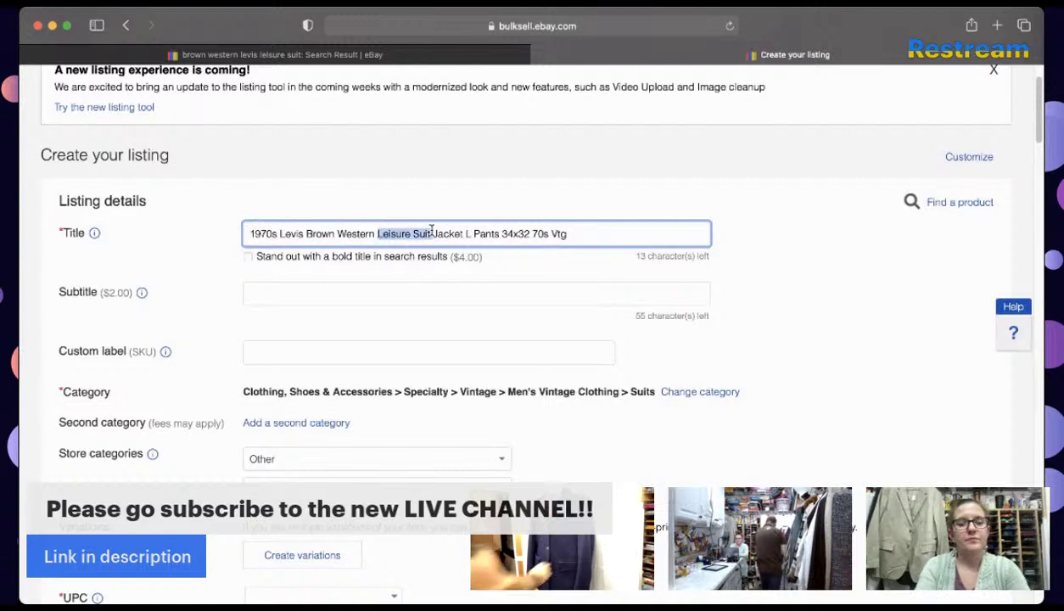
{"action": "key", "text": "BackSpace"}
{"action": "key", "text": "super+v"}
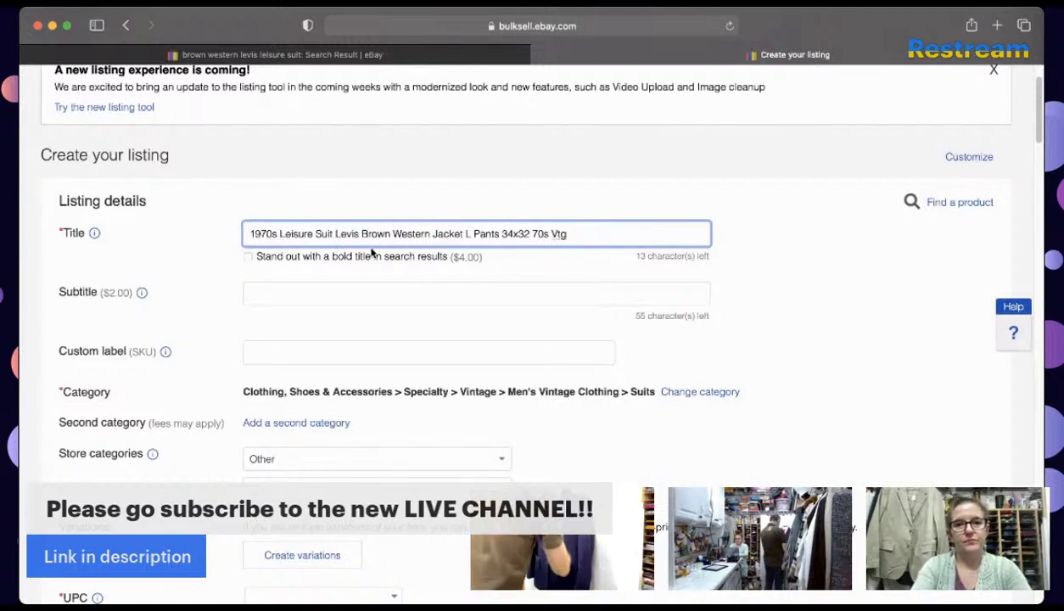
Step: Insert "Size 46L" after "Leisure Suit" in the title and remove the pants size "34x32"
{"action": "type", "text": "Size 46L"}
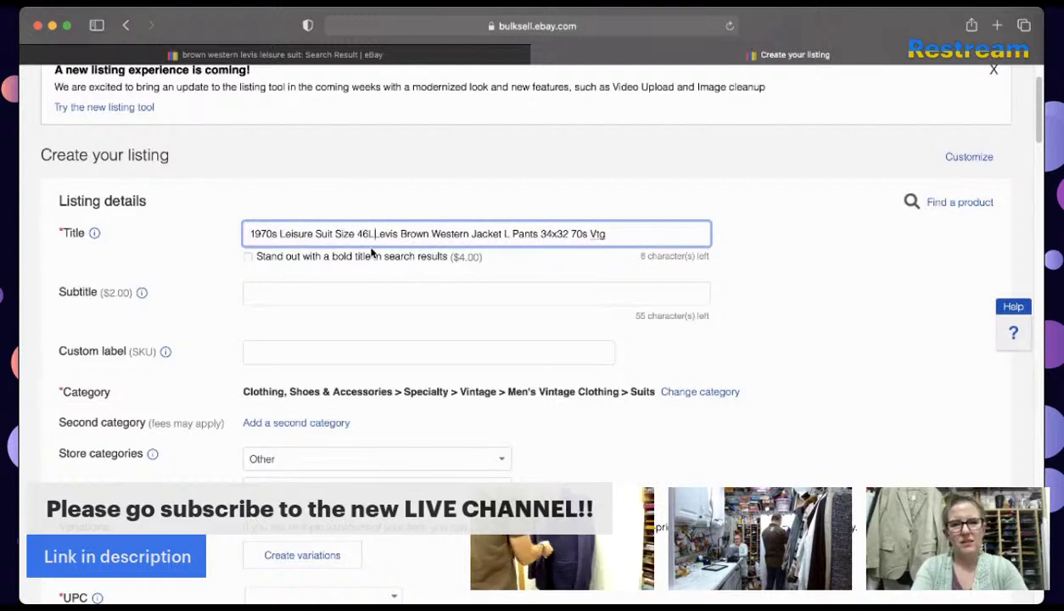
{"action": "left_click_drag", "start_coordinate": [541, 234], "coordinate": [572, 236]}
{"action": "key", "text": "BackSpace"}
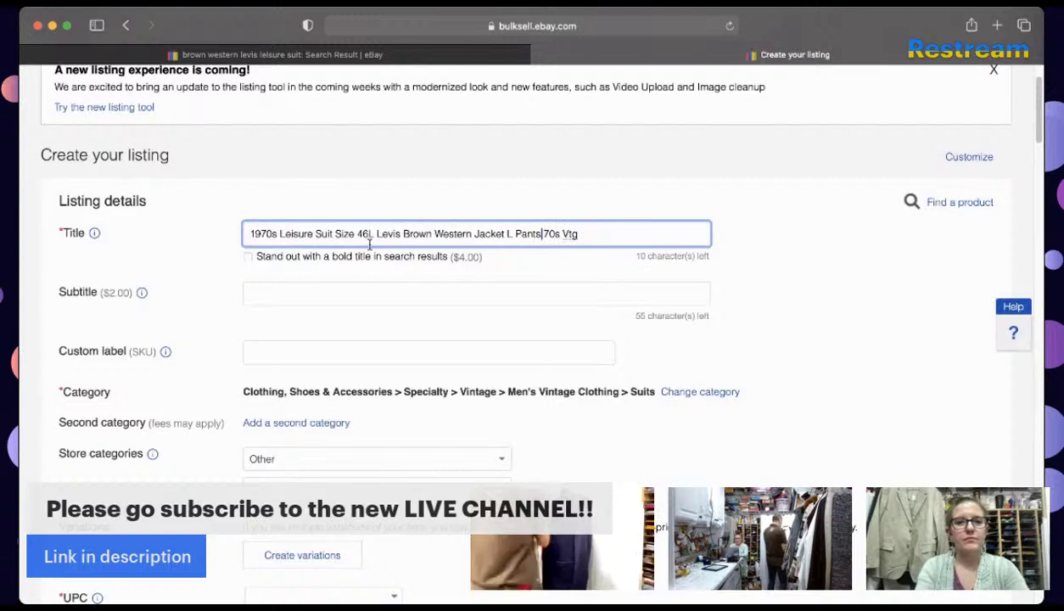
Step: Add "Stye" before "Jacket" and "Long" after "46L" in the listing title
{"action": "left_click", "coordinate": [474, 232]}
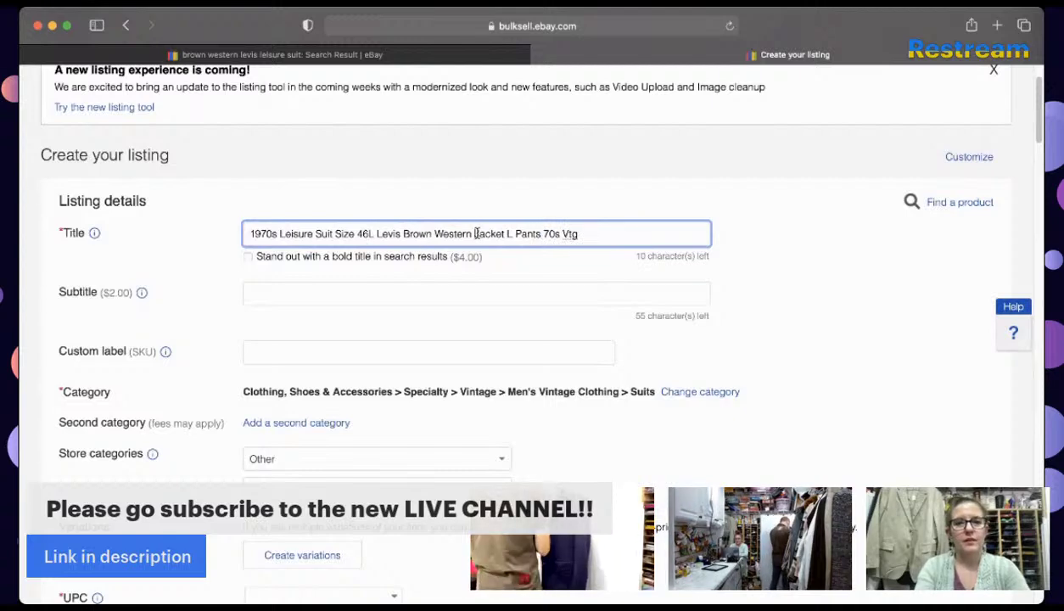
{"action": "type", "text": "Stye"}
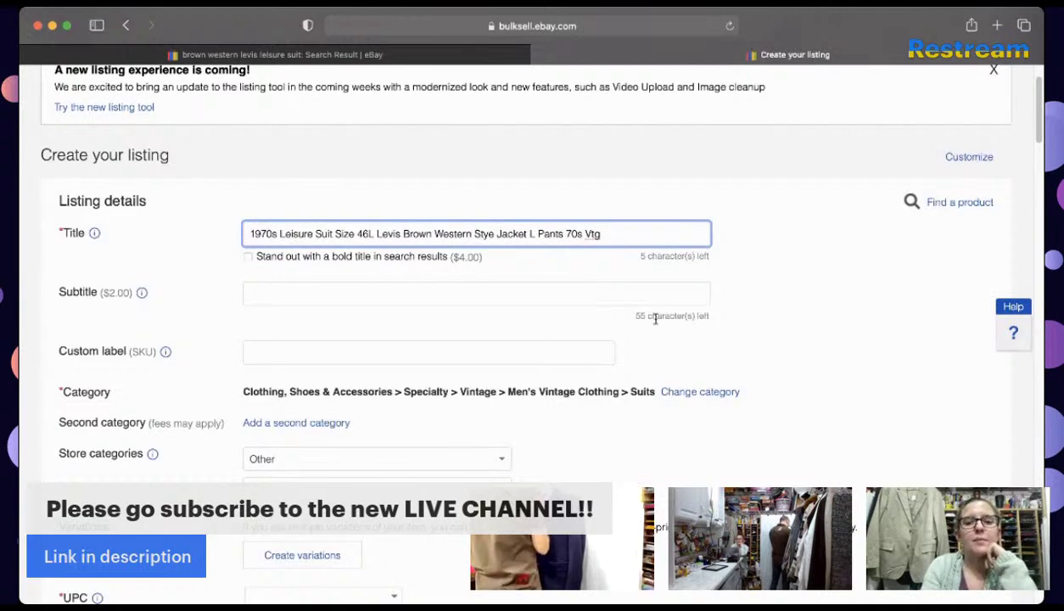
{"action": "left_click", "coordinate": [602, 235]}
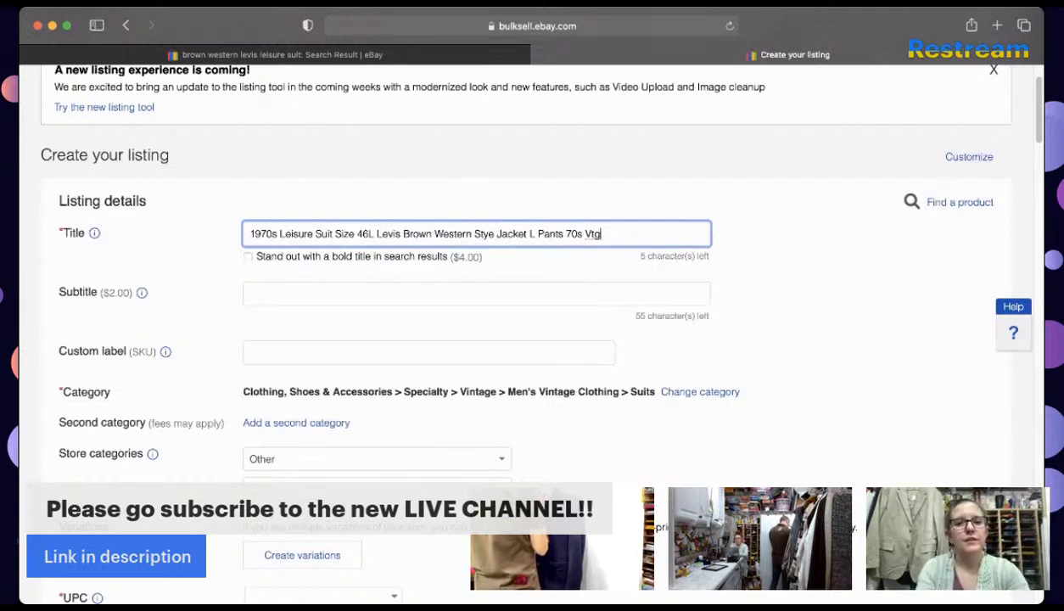
{"action": "left_click", "coordinate": [372, 233]}
{"action": "type", "text": "Long"}
{"action": "left_click", "coordinate": [664, 218]}
{"action": "left_click", "coordinate": [663, 232]}
{"action": "key", "text": "super+a"}
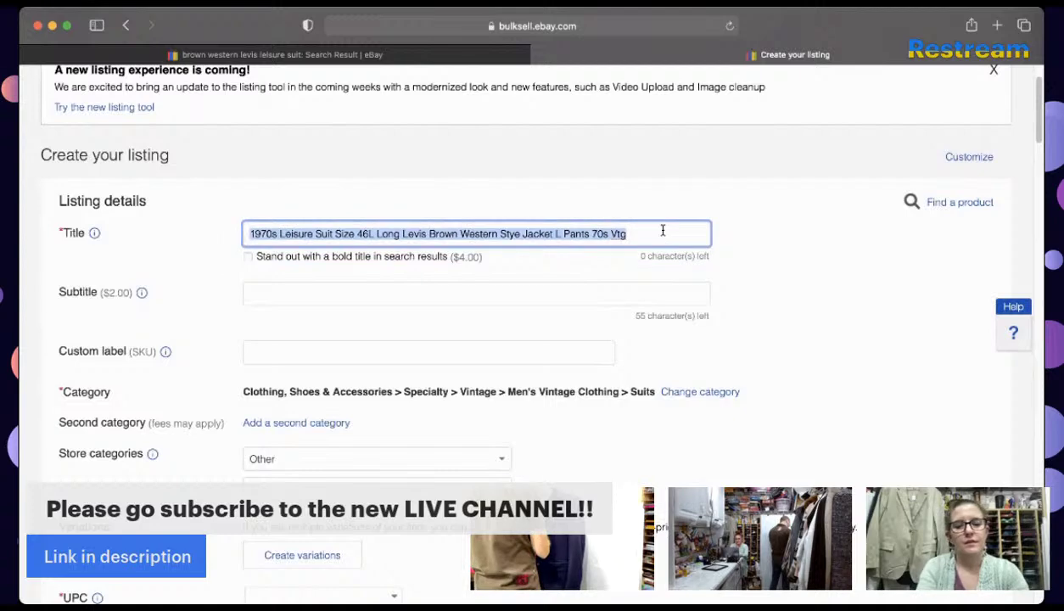
Step: Enter 4374 as the custom label (SKU) and select the full title text
{"action": "left_click", "coordinate": [529, 348]}
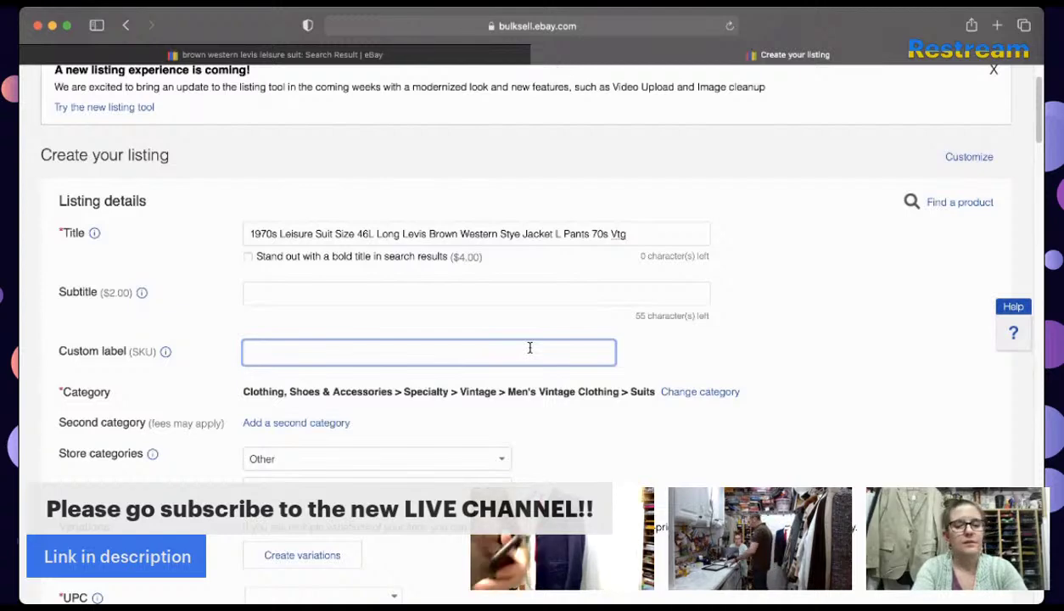
{"action": "type", "text": "4374"}
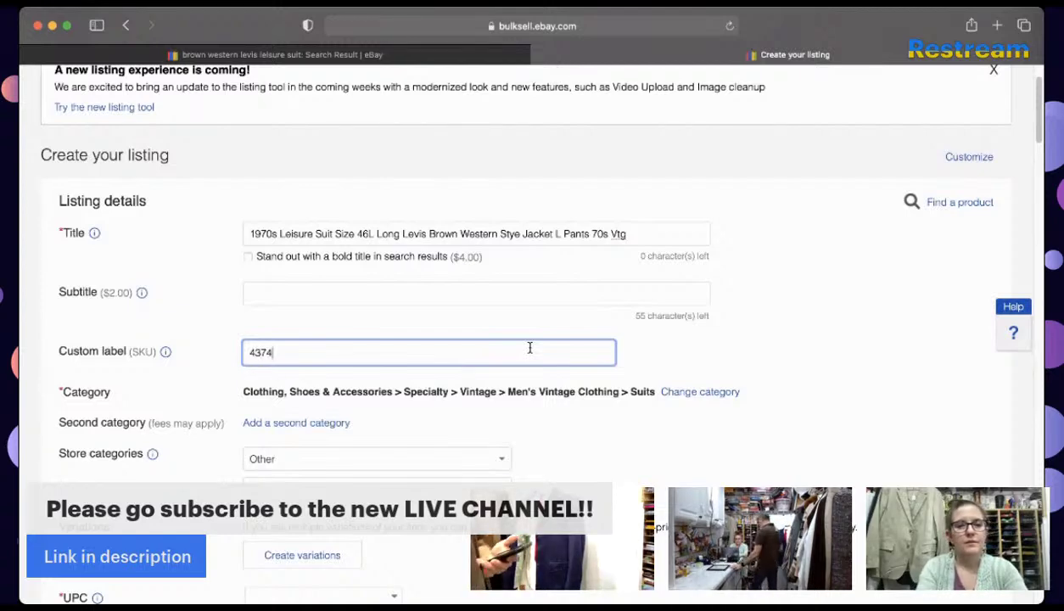
{"action": "triple_click", "coordinate": [587, 237]}
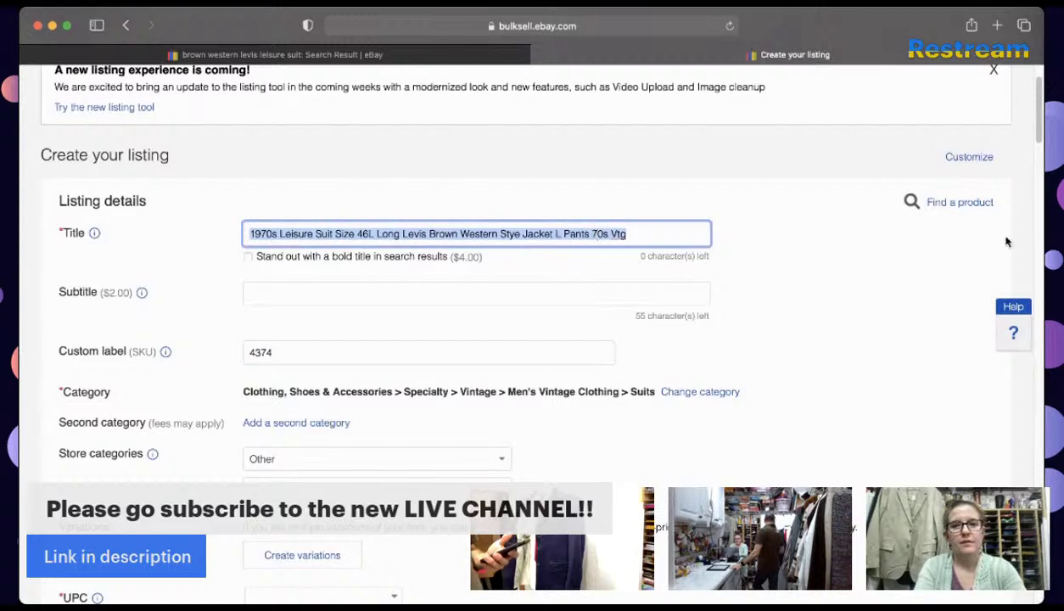
Step: Set the listing's UPC to "Does not apply"
{"action": "left_click_drag", "start_coordinate": [1036, 129], "coordinate": [1035, 173]}
{"action": "left_click", "coordinate": [392, 286]}
{"action": "left_click", "coordinate": [355, 327]}
Step: Enter the condition description "Excellent Pre-Owned Condition. No Rips, Stains, or Tears. Please See Detailed Measurements in the Photos."
{"action": "left_click", "coordinate": [354, 368]}
{"action": "type", "text": "e$"}
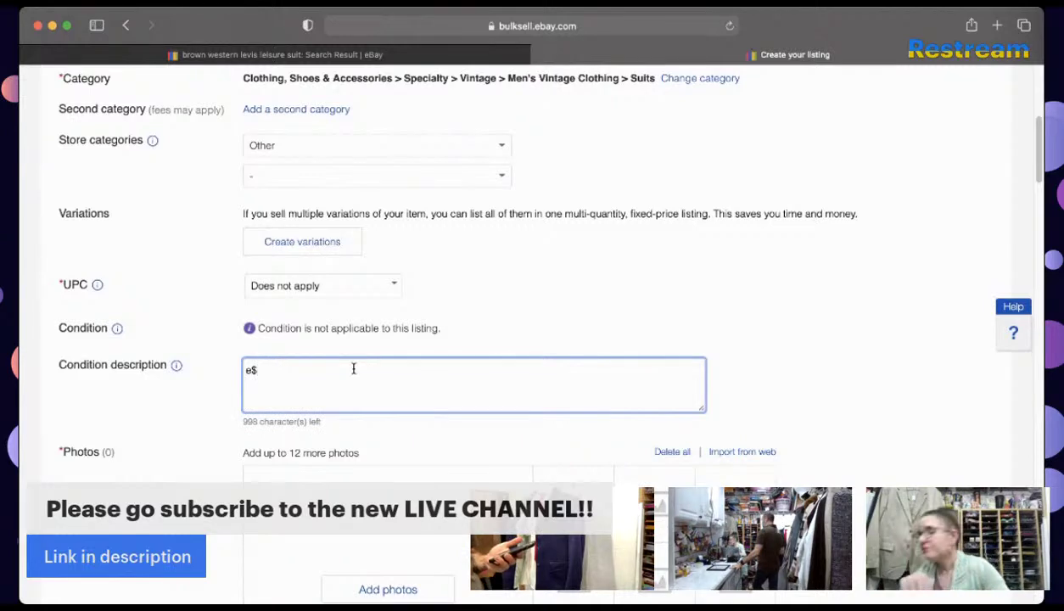
{"action": "key", "text": "BackSpace"}
{"action": "type", "text": ". No Rips, Stains, or Tears"}
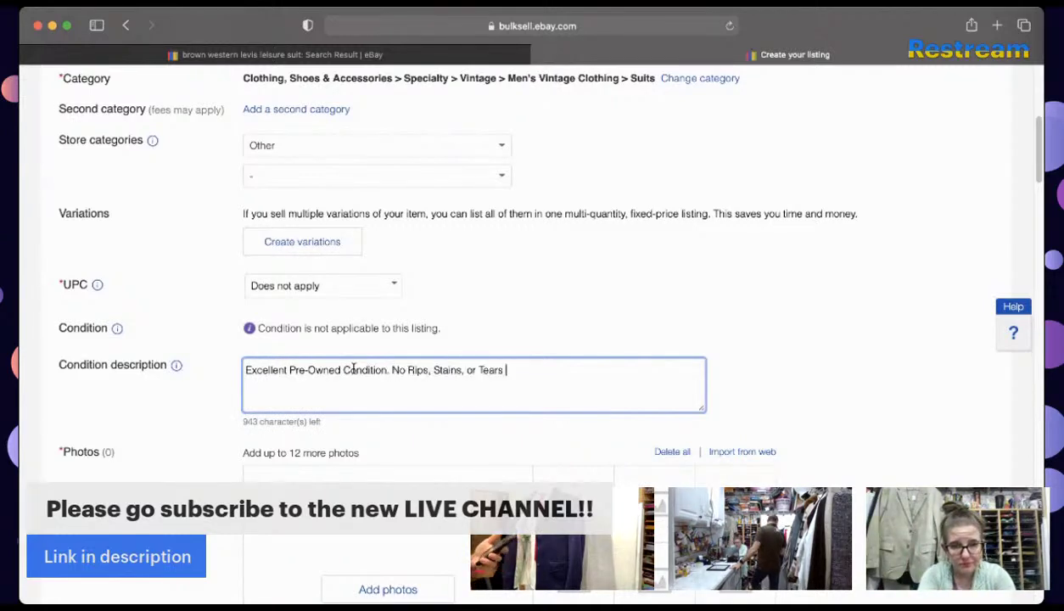
{"action": "key", "text": "BackSpace"}
{"action": "type", "text": ". Please See Detailed Measurements in the Photos."}
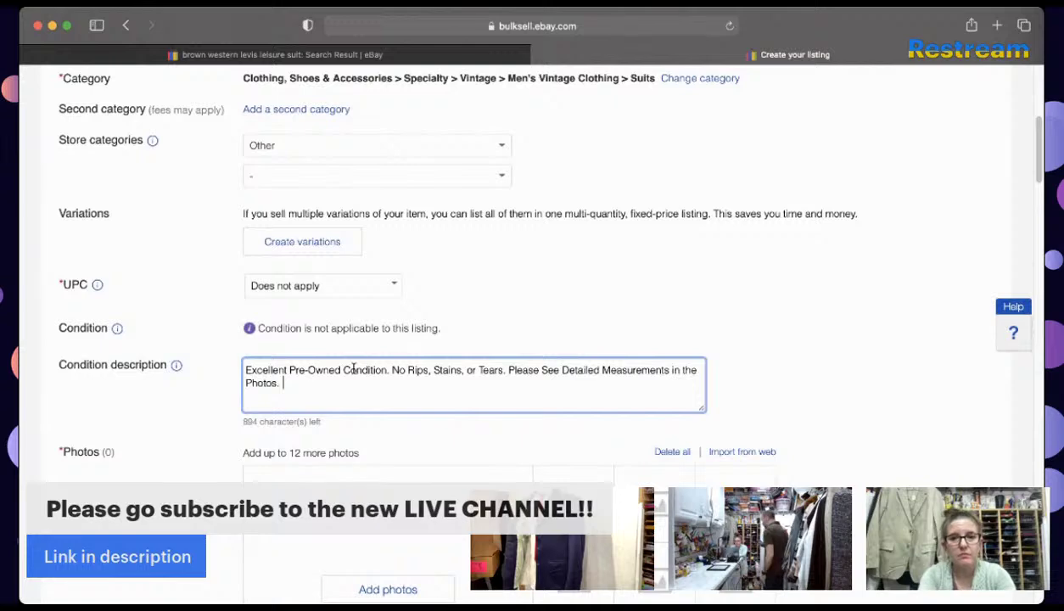
Step: Apply the suggested jacket length Long to the item specifics and bring the additional specifics into view
{"action": "left_click_drag", "start_coordinate": [1034, 174], "coordinate": [1031, 225]}
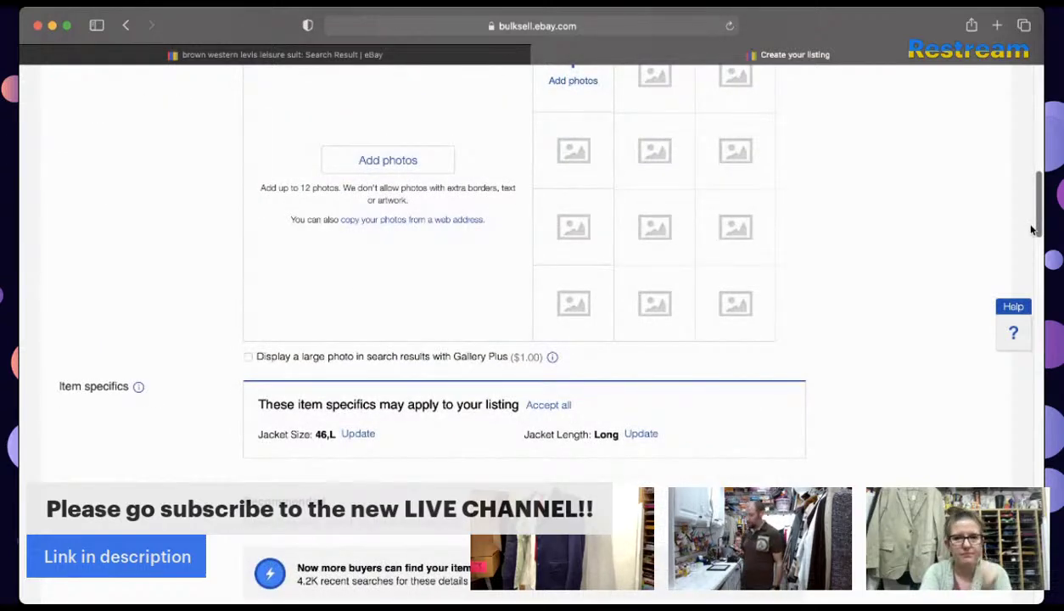
{"action": "left_click", "coordinate": [641, 434]}
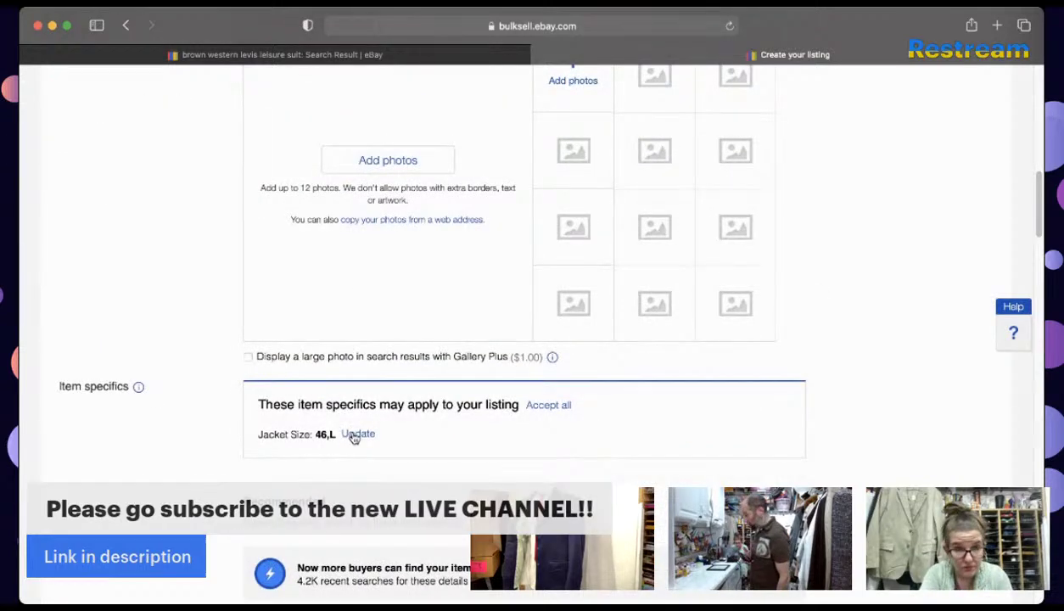
{"action": "left_click_drag", "start_coordinate": [1040, 208], "coordinate": [1019, 274]}
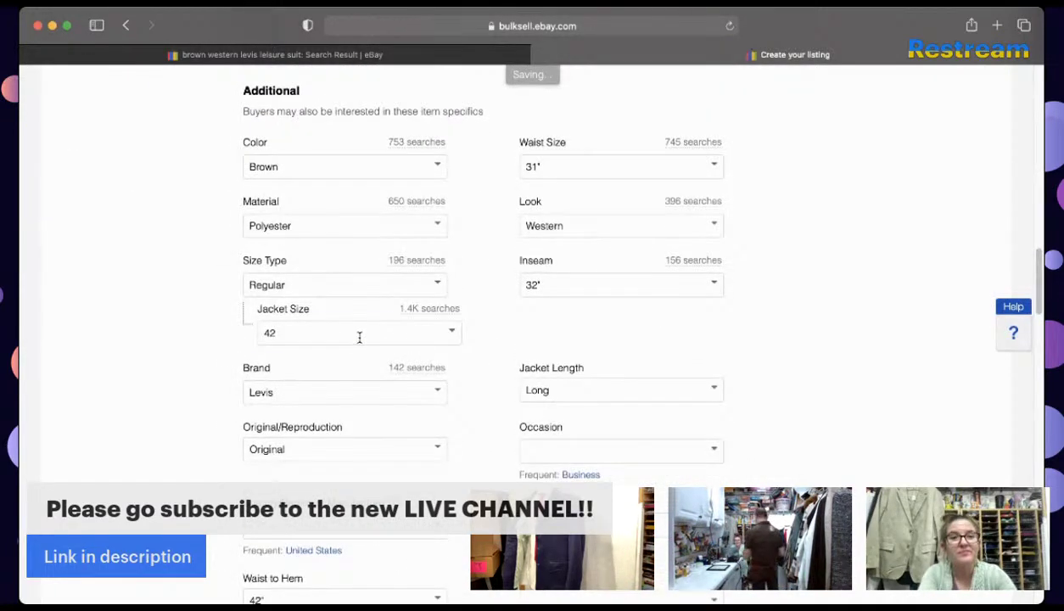
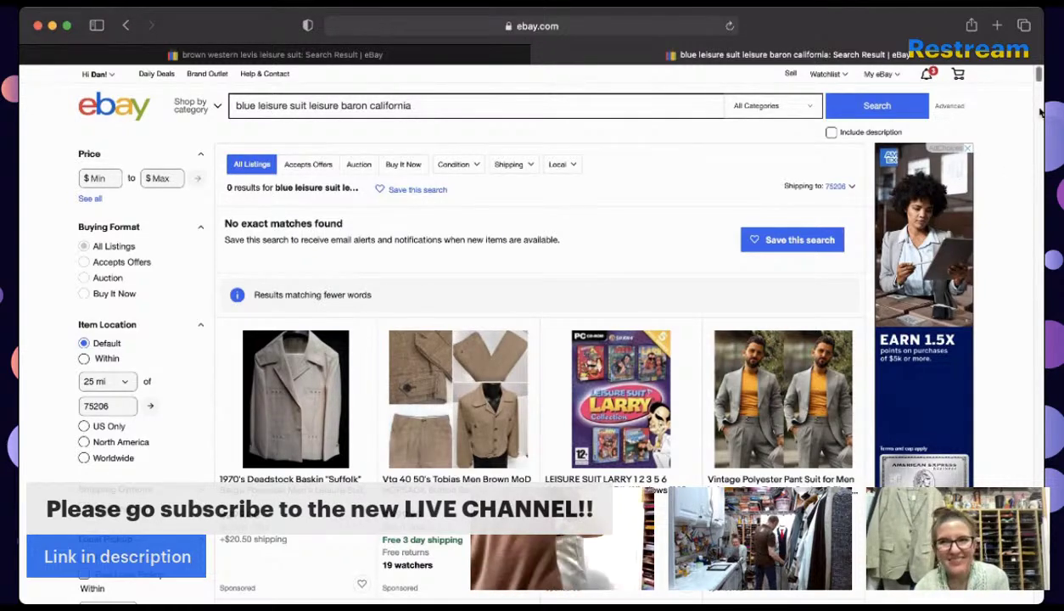
Step: Browse the results for "blue leisure suit leisure baron california" to find comparable blue leisure suits and their prices
{"action": "scroll", "coordinate": [1037, 79], "scroll_direction": "down", "scroll_amount": 3}
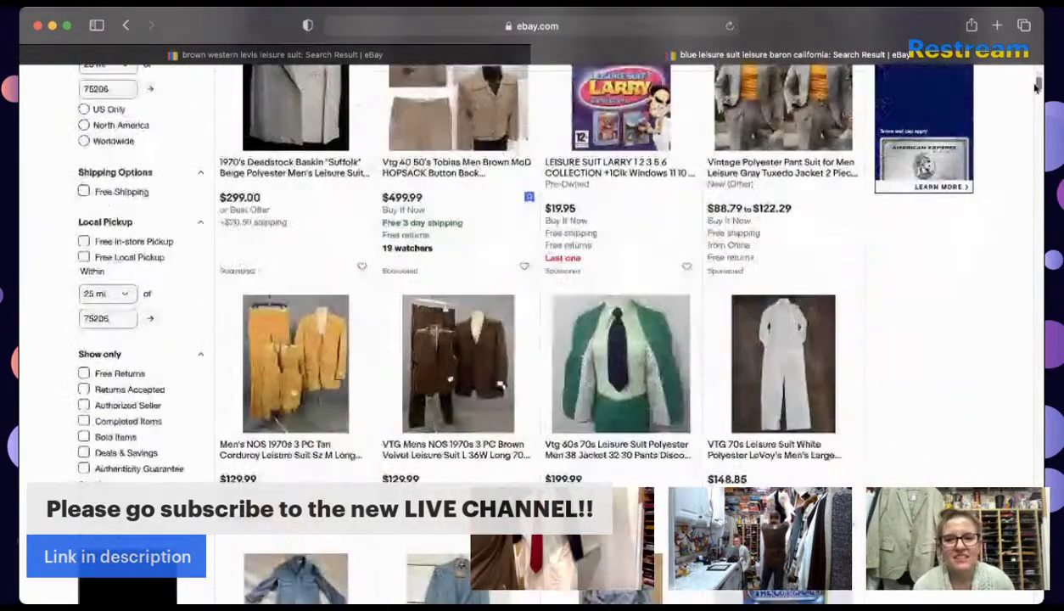
{"action": "scroll", "coordinate": [1036, 80], "scroll_direction": "down", "scroll_amount": 4}
{"action": "scroll", "coordinate": [1034, 89], "scroll_direction": "down", "scroll_amount": 5}
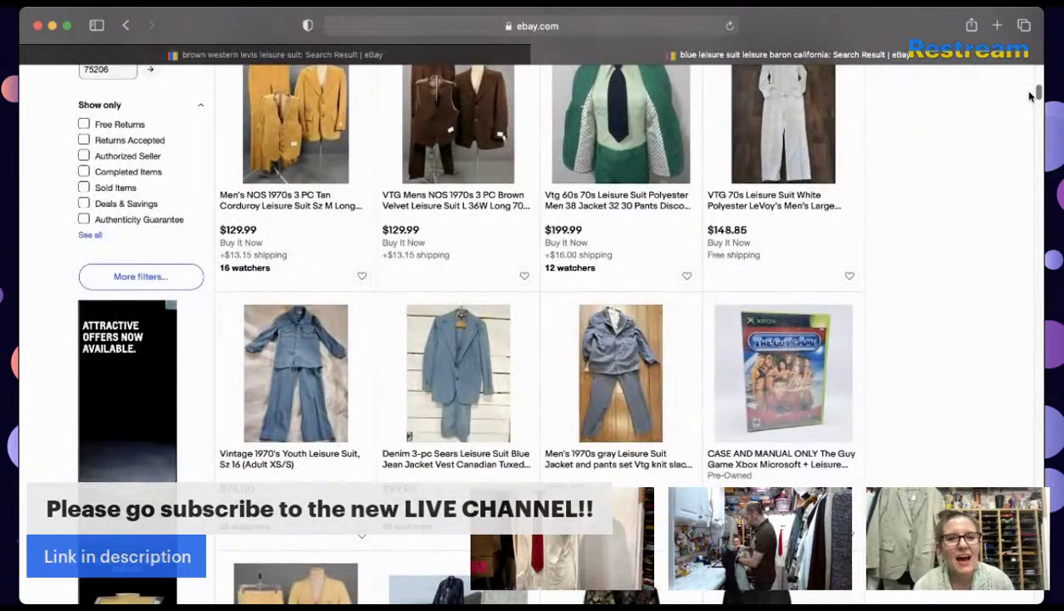
{"action": "scroll", "coordinate": [1029, 97], "scroll_direction": "down", "scroll_amount": 11}
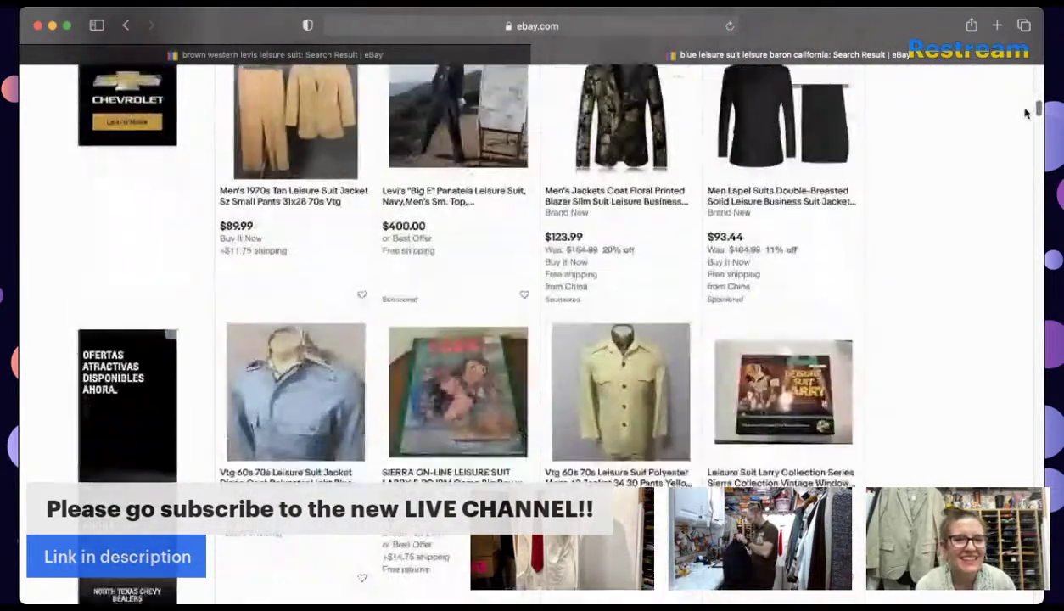
{"action": "scroll", "coordinate": [1023, 119], "scroll_direction": "down", "scroll_amount": 8}
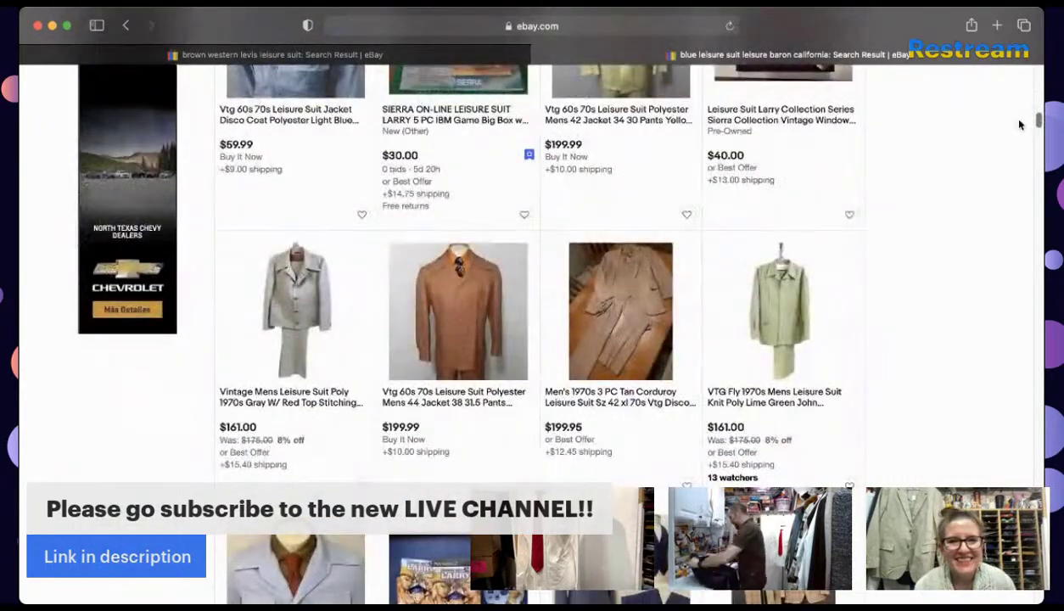
{"action": "scroll", "coordinate": [1018, 127], "scroll_direction": "down", "scroll_amount": 8}
{"action": "scroll", "coordinate": [1014, 140], "scroll_direction": "down", "scroll_amount": 7}
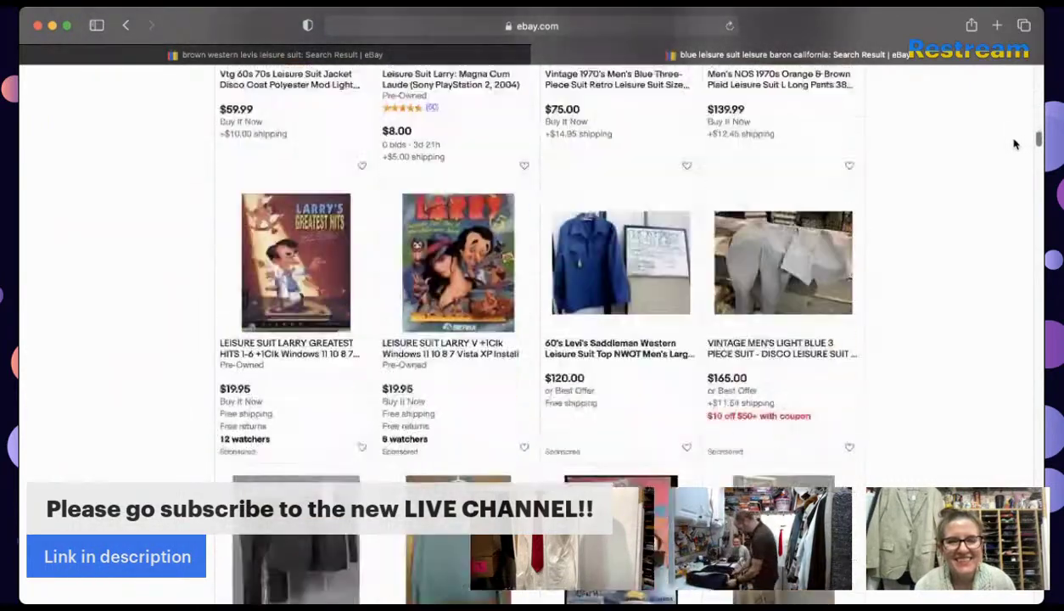
{"action": "mouse_move", "coordinate": [1013, 142]}
{"action": "left_mouse_down"}
{"action": "mouse_move", "coordinate": [994, 184]}
{"action": "mouse_move", "coordinate": [1000, 140]}
{"action": "left_mouse_up"}
{"action": "scroll", "coordinate": [1014, 119], "scroll_direction": "up", "scroll_amount": 10}
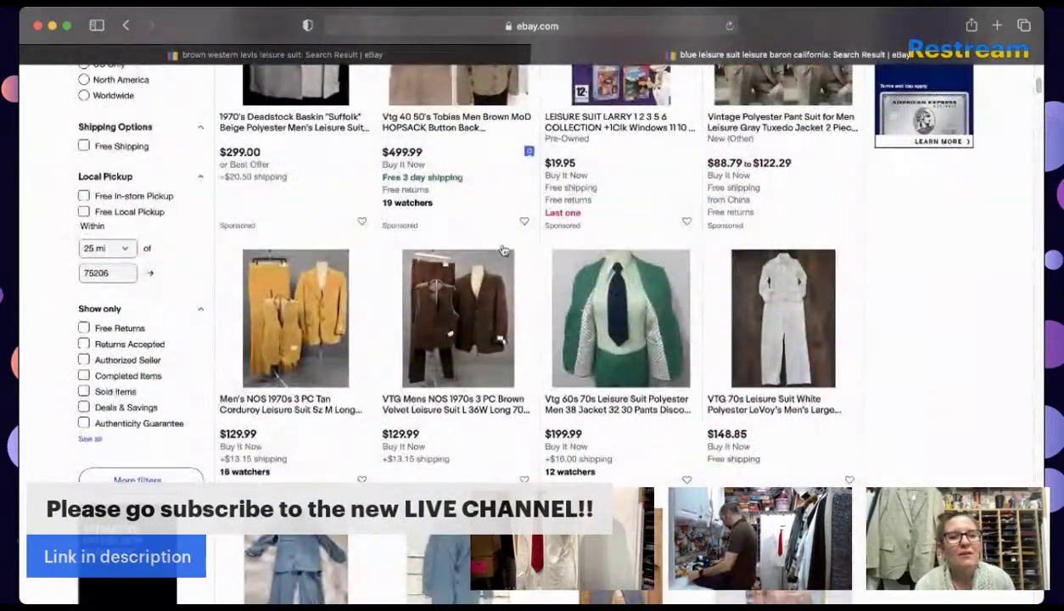
Step: Restrict the search results to sold items and open the sold Men's 1970s Blue Leisure Suit Jacket 48" listing
{"action": "left_click", "coordinate": [121, 392]}
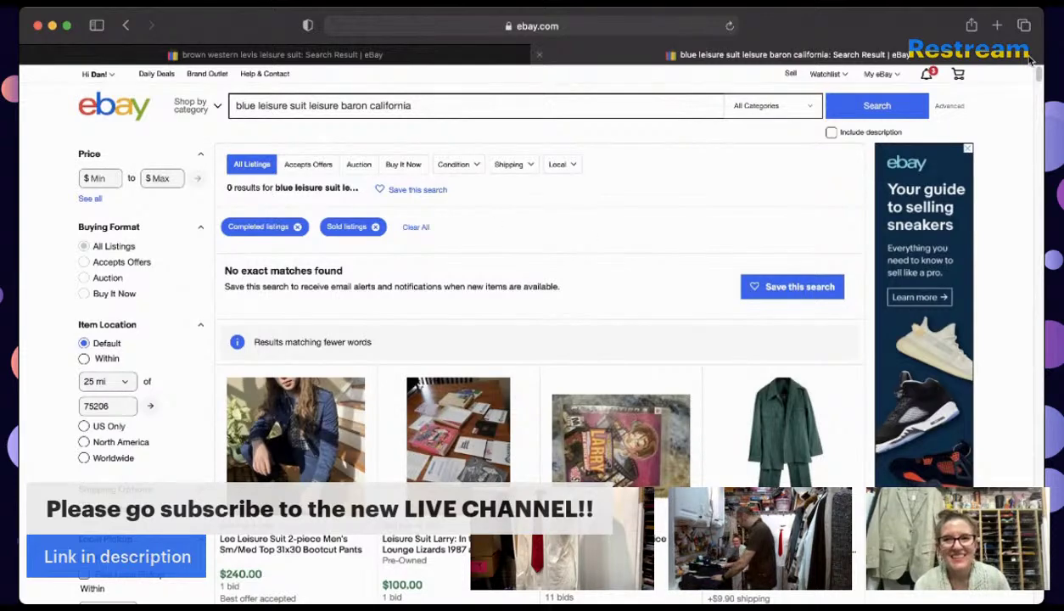
{"action": "left_click_drag", "start_coordinate": [1035, 75], "coordinate": [1035, 115]}
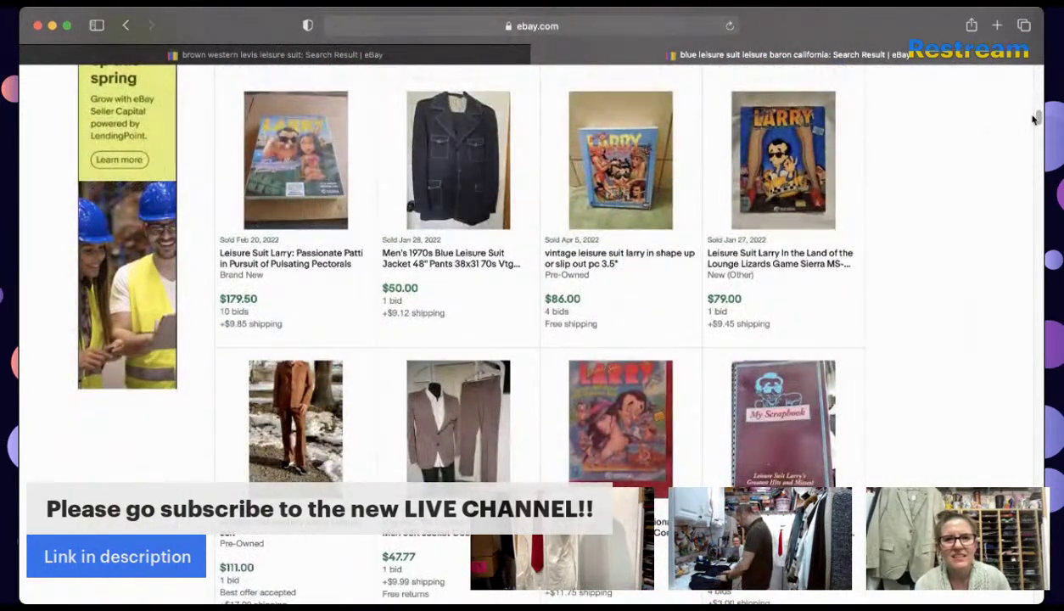
{"action": "left_click", "coordinate": [473, 264]}
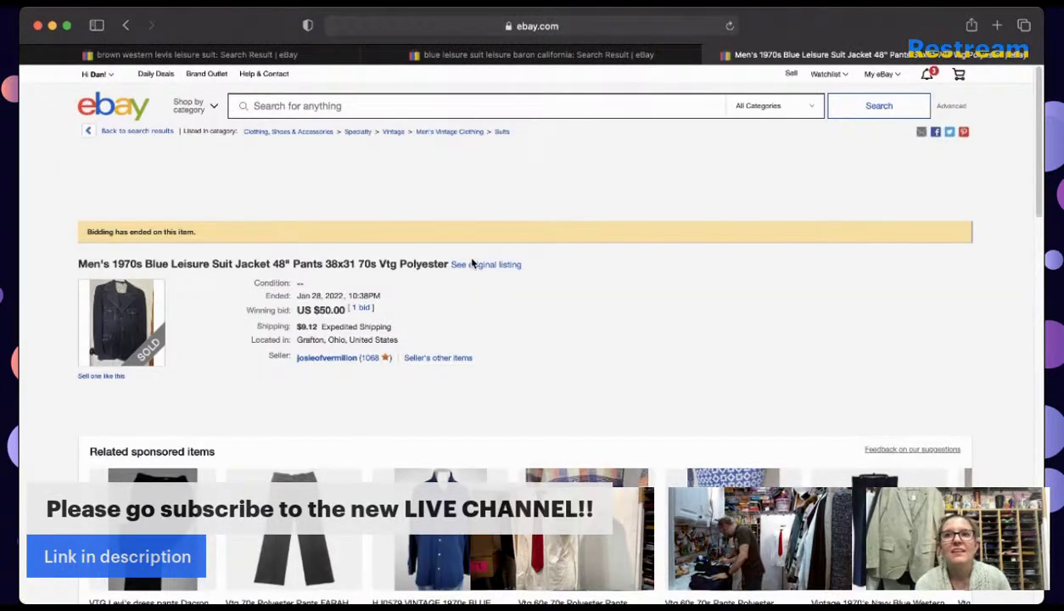
Step: Start a similar listing from the sold blue leisure suit, entering the account password to sign in
{"action": "left_click", "coordinate": [100, 378]}
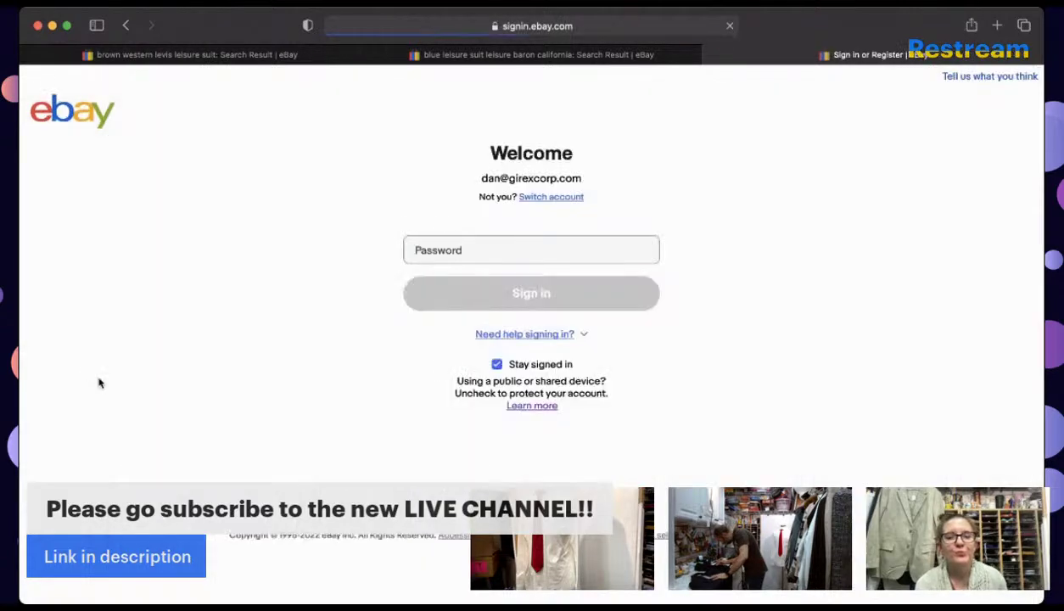
{"action": "left_click", "coordinate": [433, 254]}
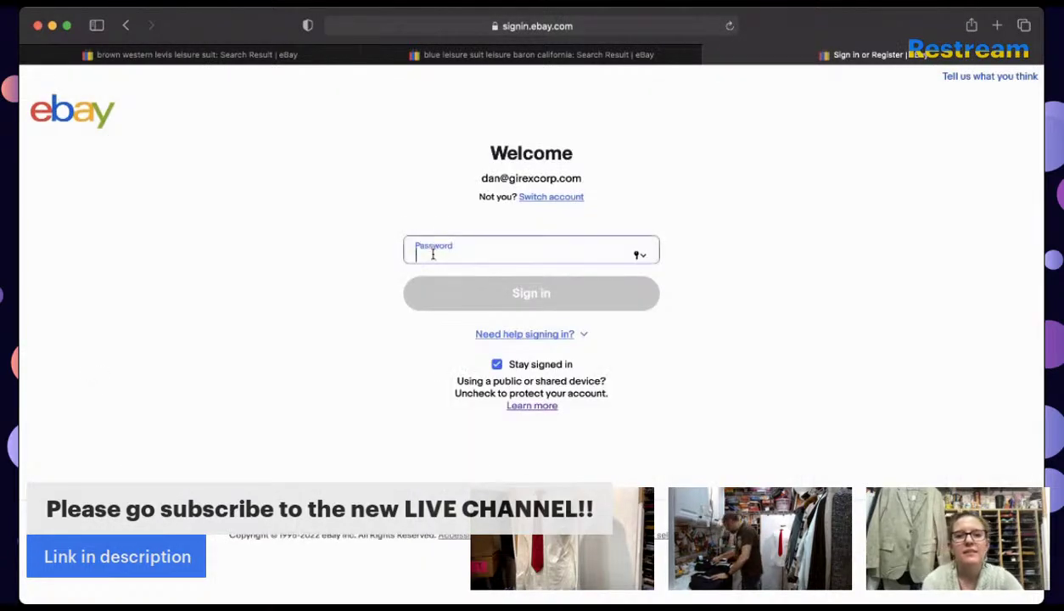
{"action": "key", "text": "Return"}
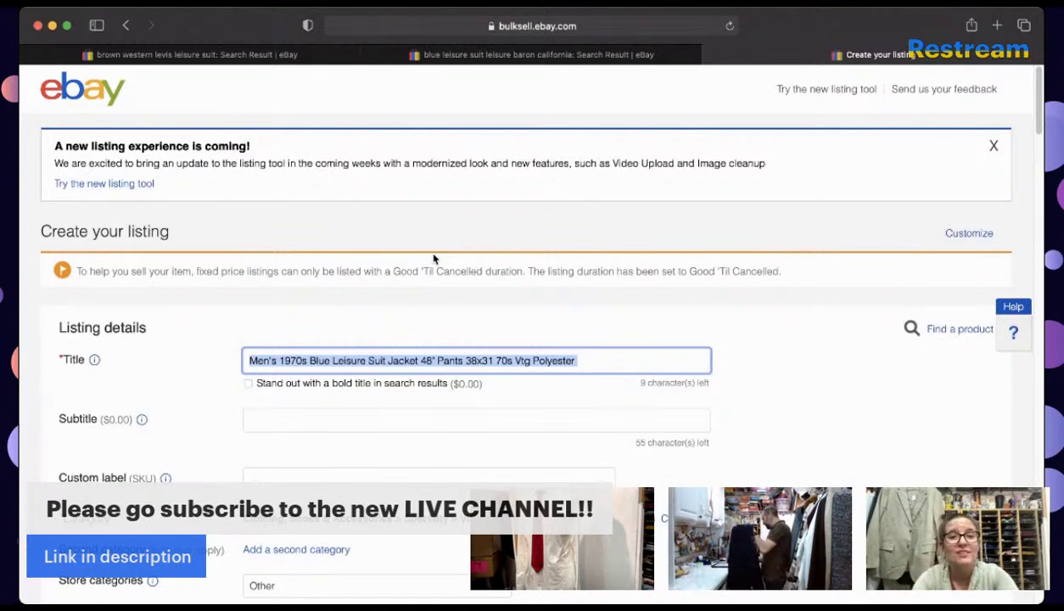
Step: Remove the leading "Men's" from the listing title and insert "Men's Size 42L" between Suit and Jacket
{"action": "left_click", "coordinate": [280, 360]}
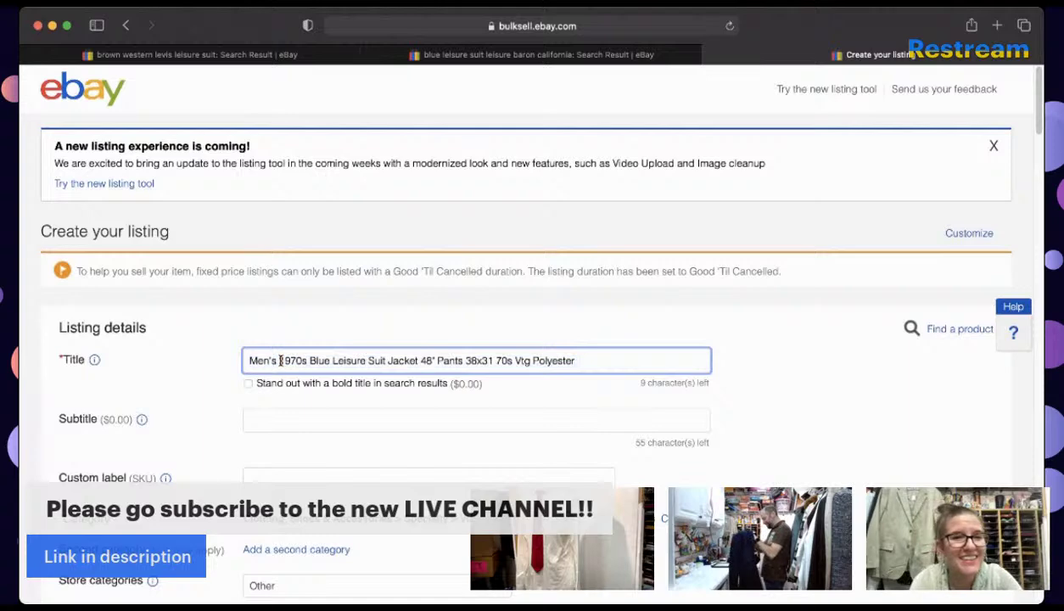
{"action": "left_click_drag", "start_coordinate": [278, 360], "coordinate": [214, 352]}
{"action": "key", "text": "BackSpace"}
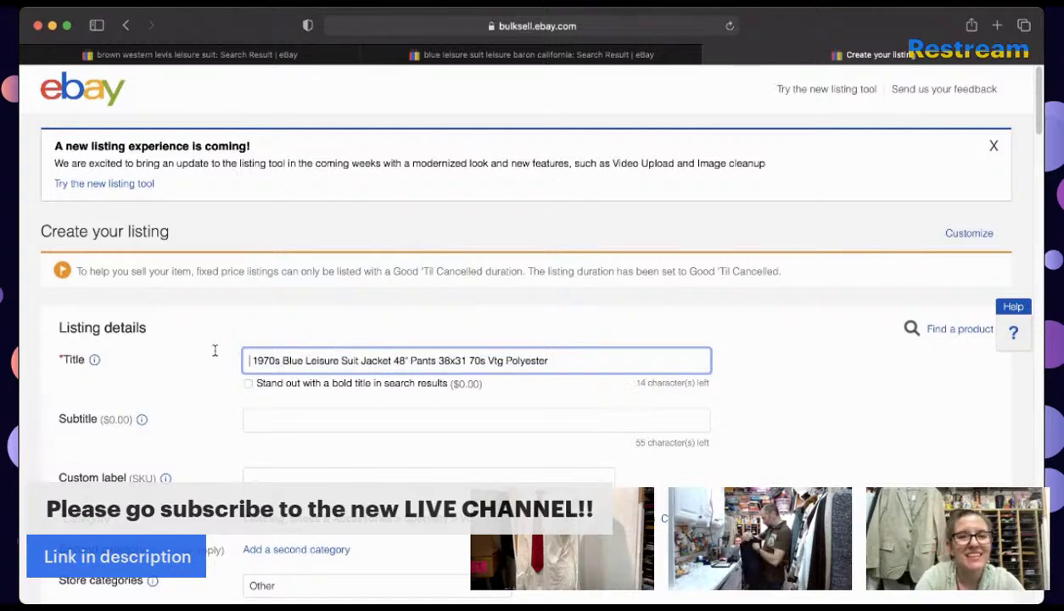
{"action": "key", "text": "Delete"}
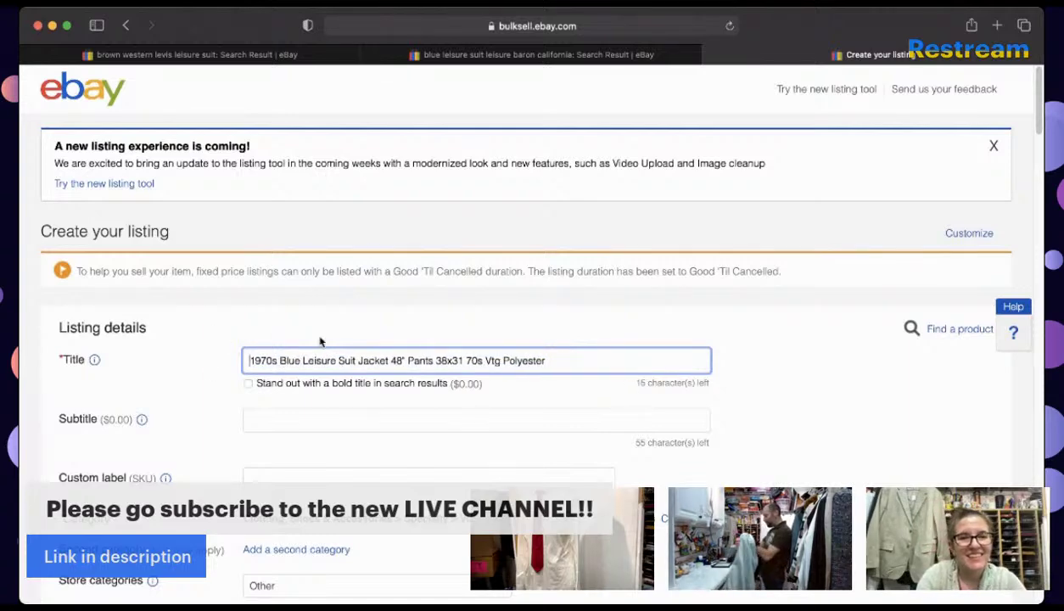
{"action": "left_click", "coordinate": [359, 360]}
{"action": "type", "text": "Men's "}
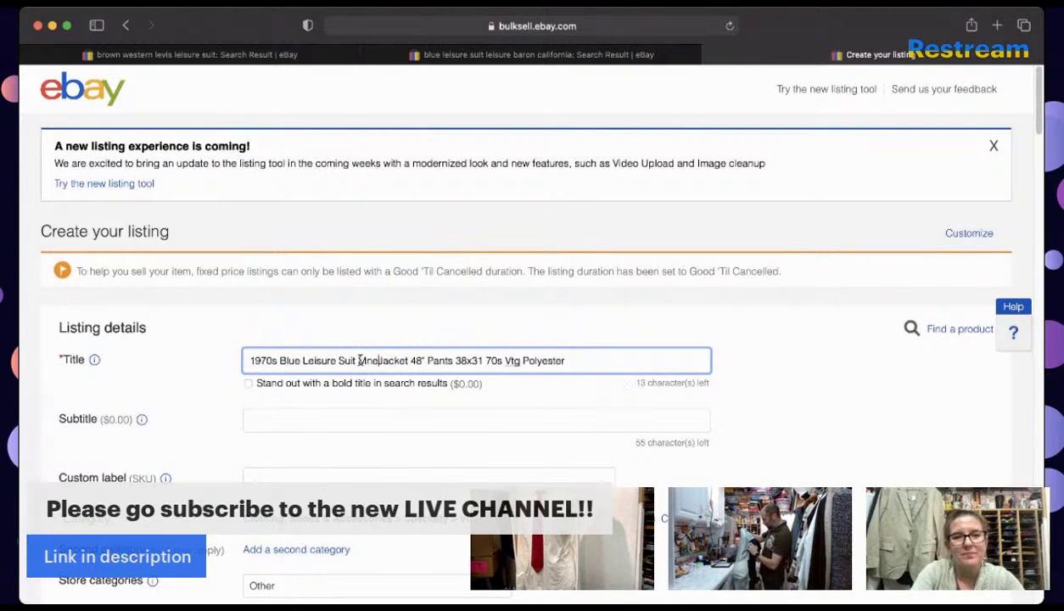
{"action": "type", "text": "S"}
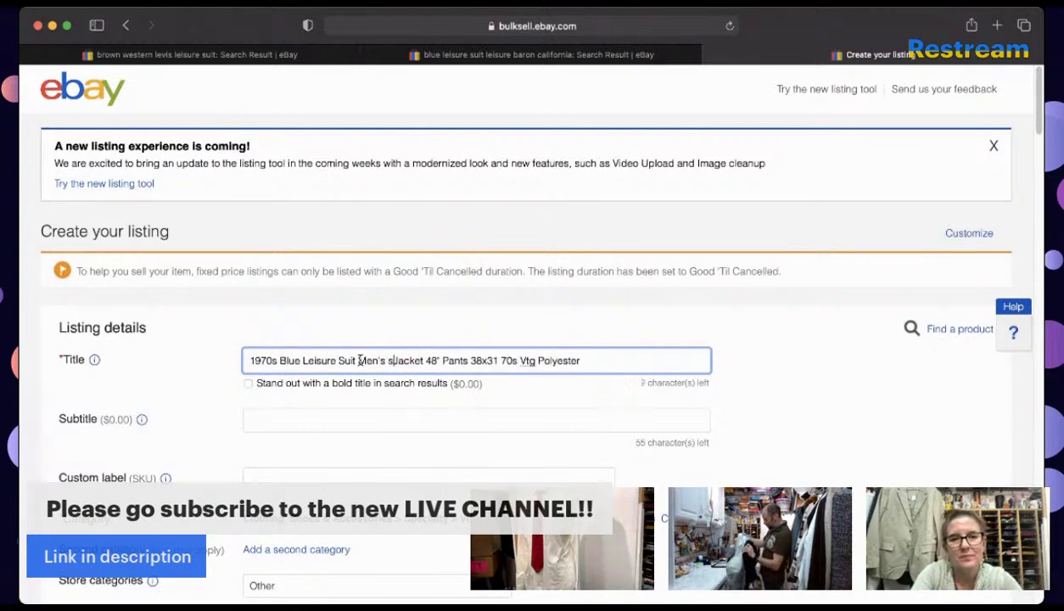
{"action": "type", "text": "ize 42L"}
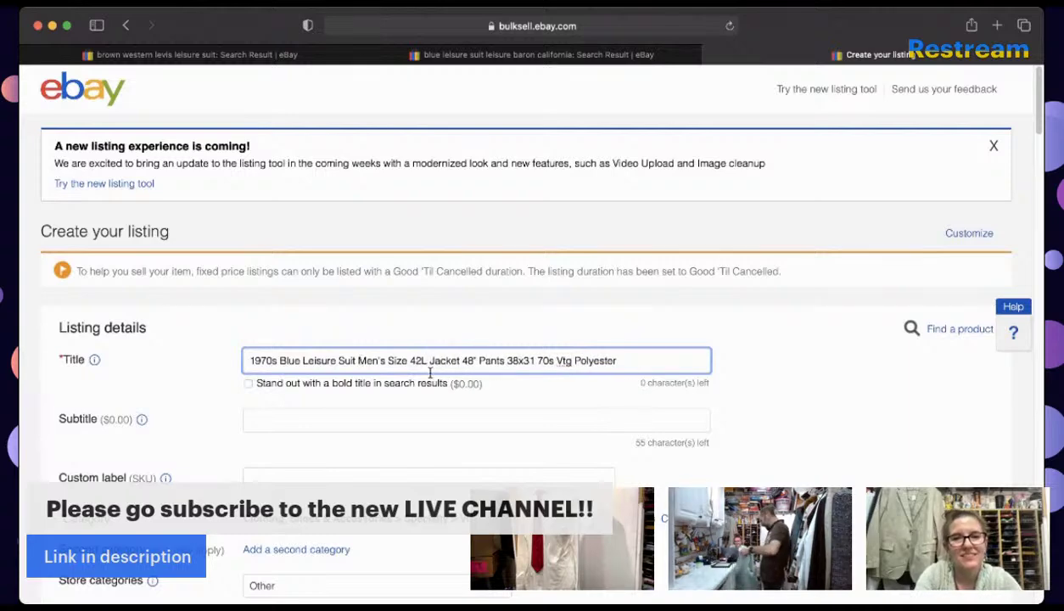
Step: Replace the 48" measurement between Jacket and Pants in the title with "and"
{"action": "left_click", "coordinate": [480, 360]}
{"action": "key", "text": "BackSpace"}
{"action": "key", "text": "BackSpace"}
{"action": "key", "text": "BackSpace"}
{"action": "key", "text": "BackSpace"}
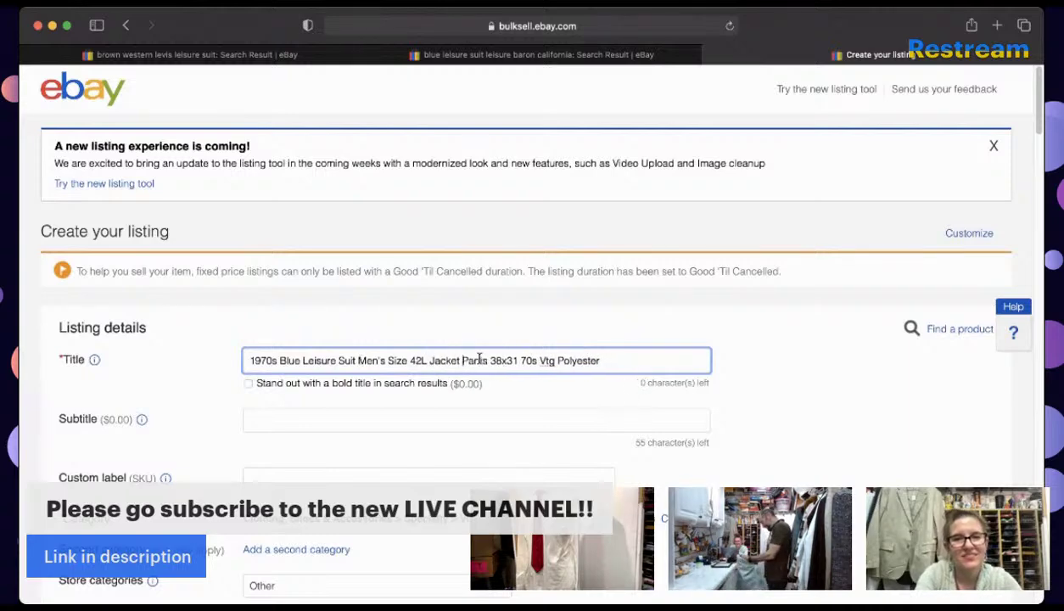
{"action": "type", "text": "and"}
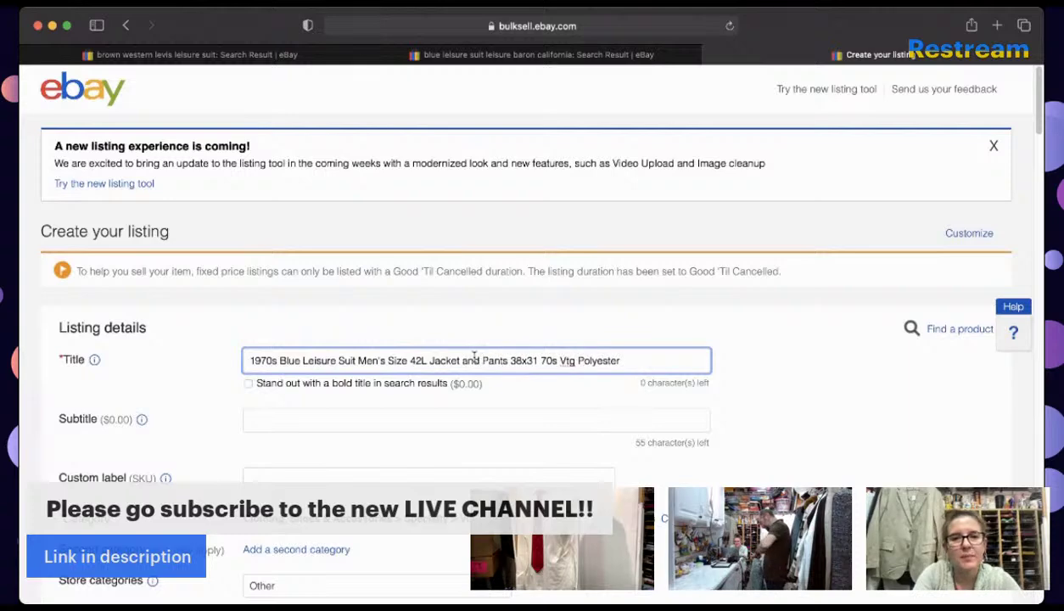
Step: Delete "70s" before Vtg in the listing title
{"action": "left_click", "coordinate": [538, 361]}
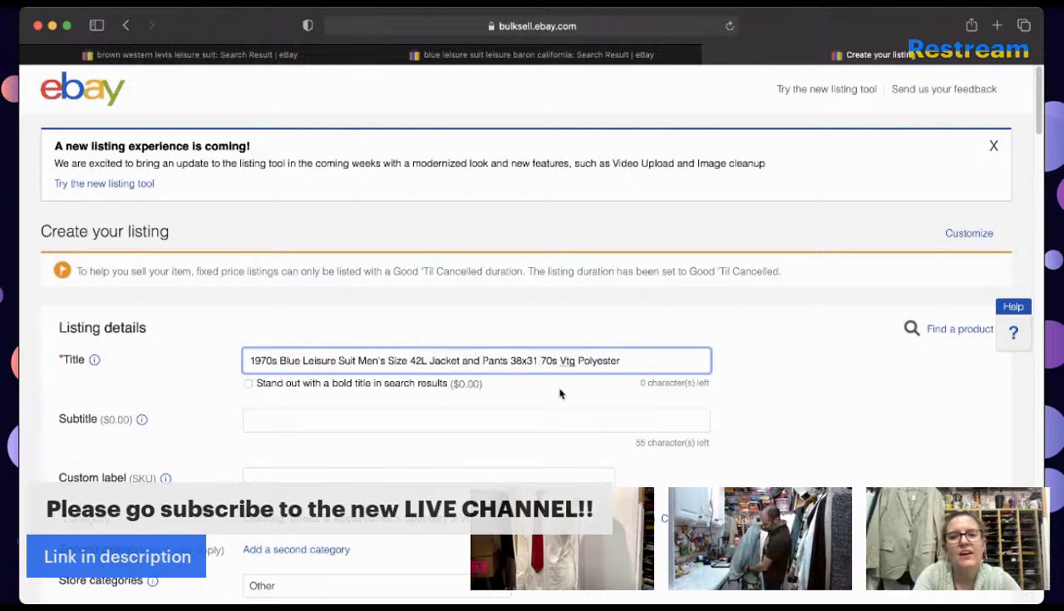
{"action": "triple_click", "coordinate": [611, 362]}
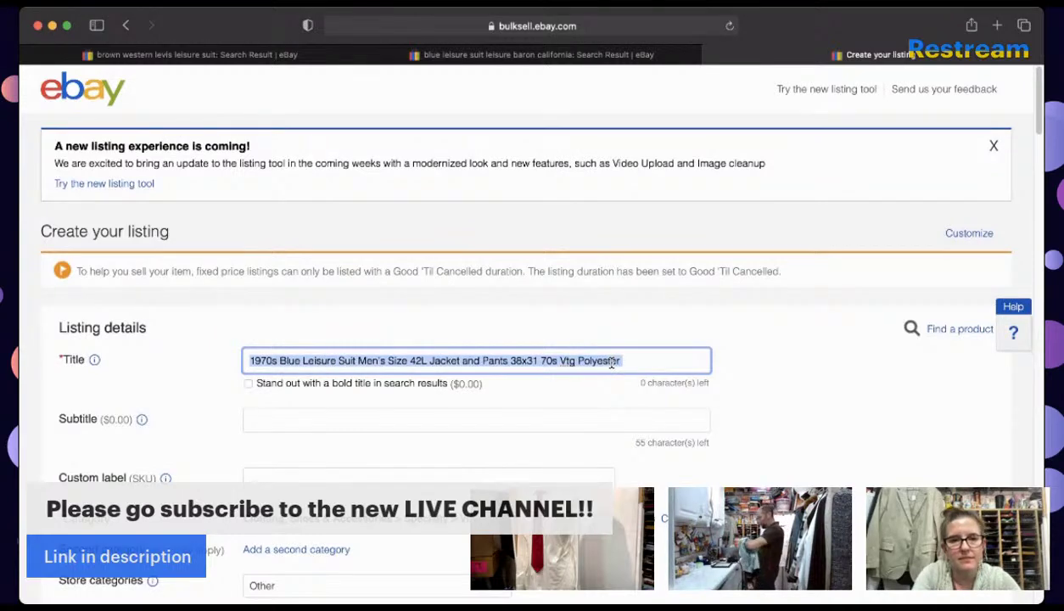
{"action": "left_click", "coordinate": [620, 361]}
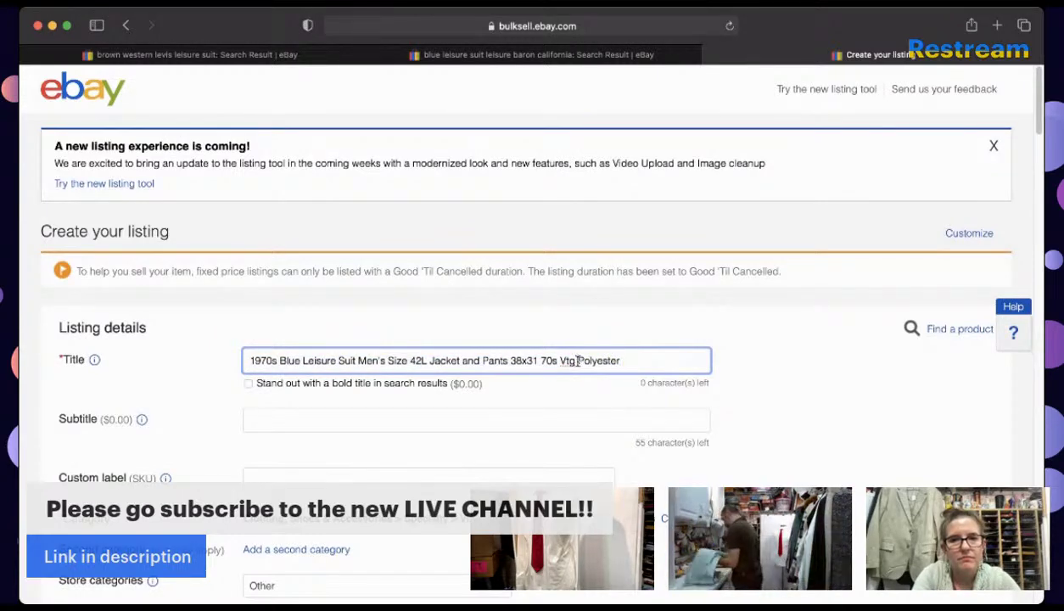
{"action": "left_click", "coordinate": [560, 361]}
{"action": "key", "text": "BackSpace"}
{"action": "key", "text": "BackSpace"}
{"action": "key", "text": "BackSpace"}
{"action": "key", "text": "BackSpace"}
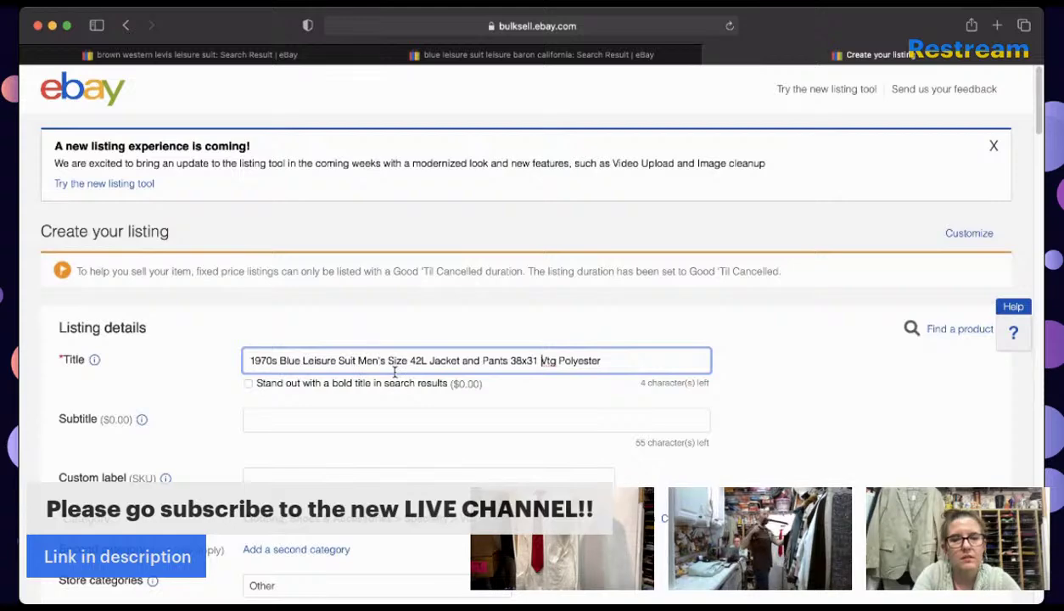
{"action": "left_click", "coordinate": [279, 363]}
{"action": "type", "text": "Navy"}
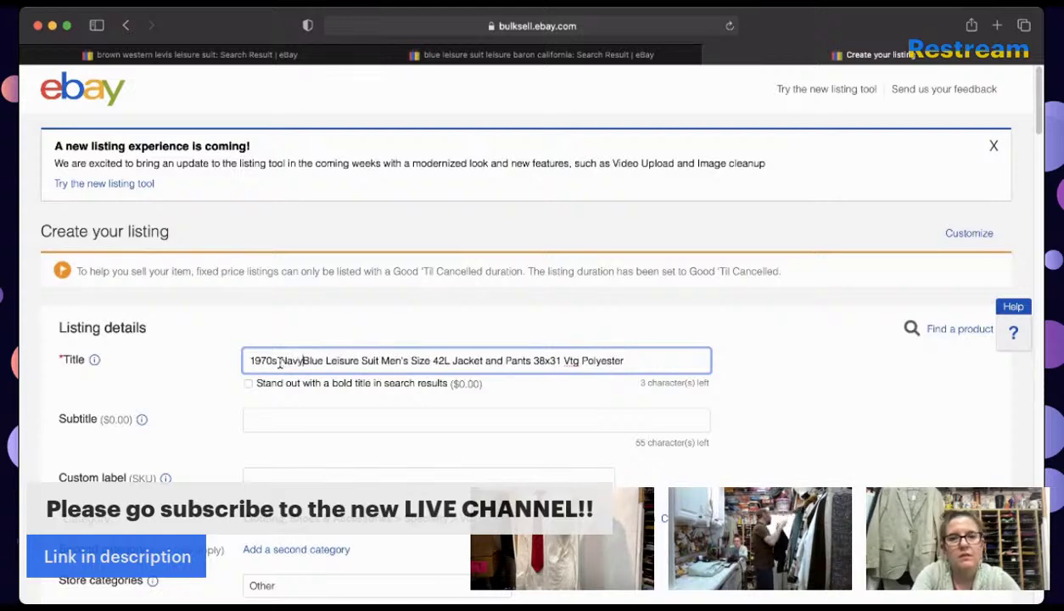
{"action": "key", "text": "BackSpace"}
{"action": "key", "text": "BackSpace"}
{"action": "key", "text": "BackSpace"}
{"action": "key", "text": "BackSpace"}
{"action": "key", "text": "BackSpace"}
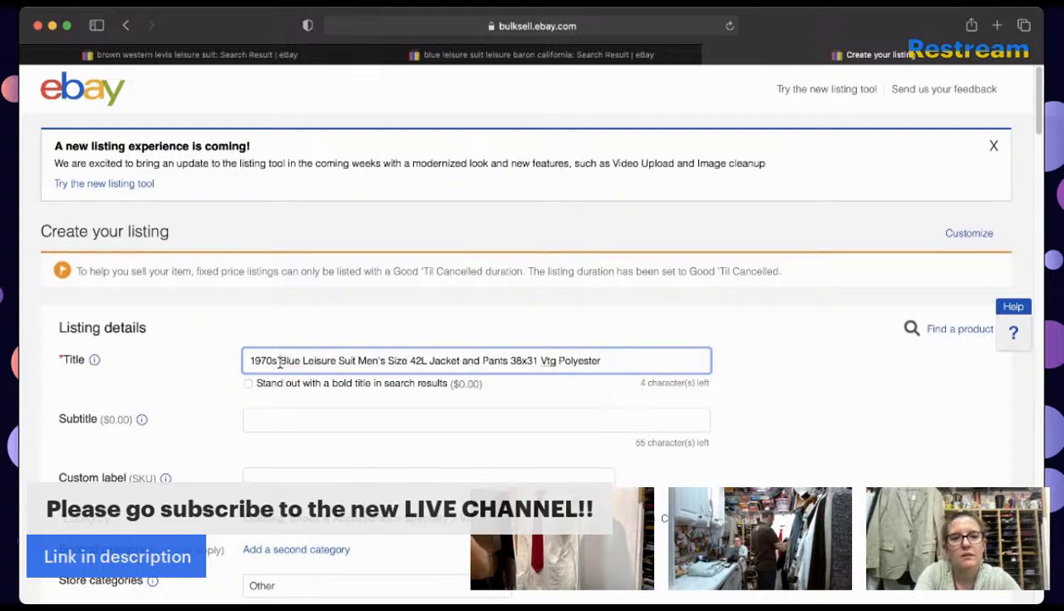
Step: Add "RARE" to the end of the listing title after Polyester
{"action": "left_click", "coordinate": [638, 358]}
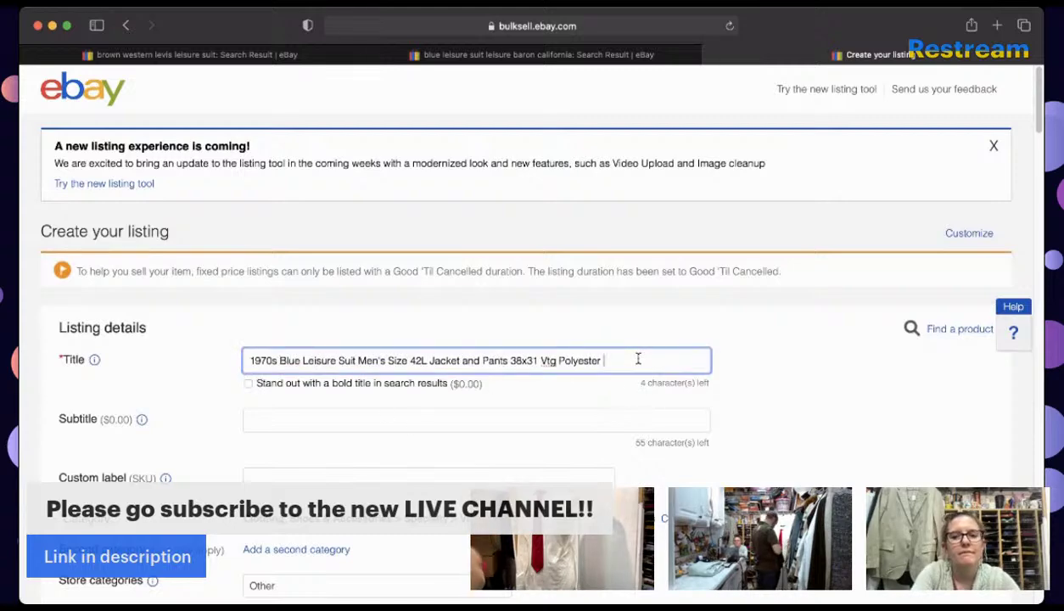
{"action": "type", "text": "RARE"}
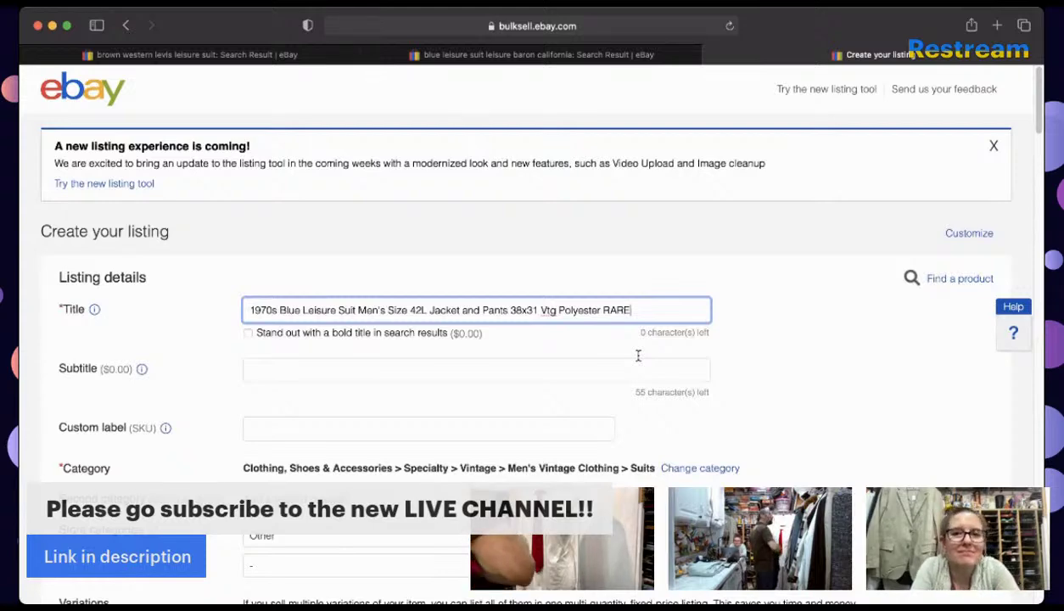
{"action": "triple_click", "coordinate": [631, 321]}
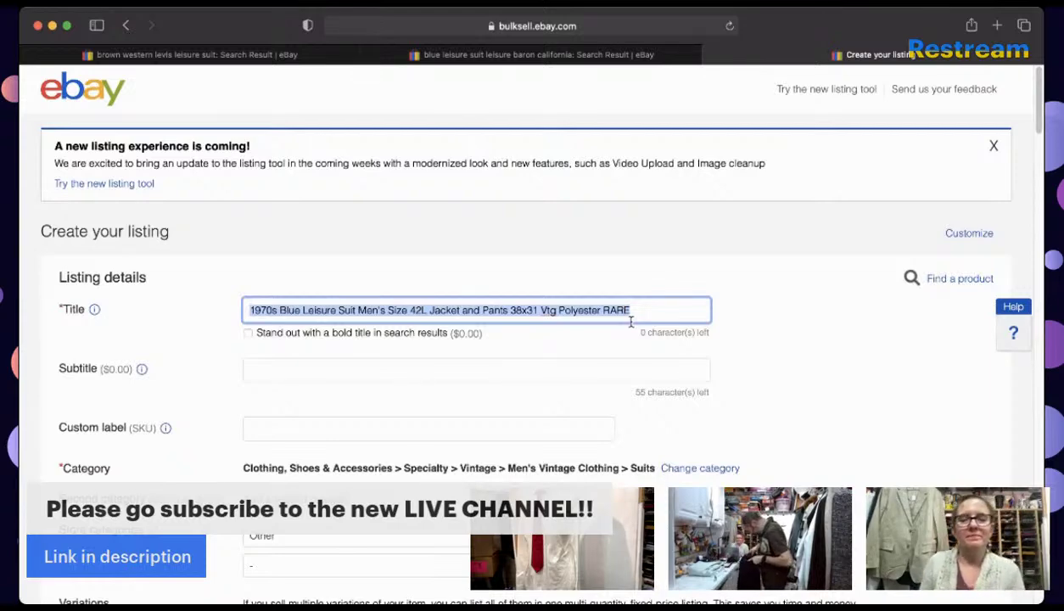
{"action": "left_click", "coordinate": [520, 427]}
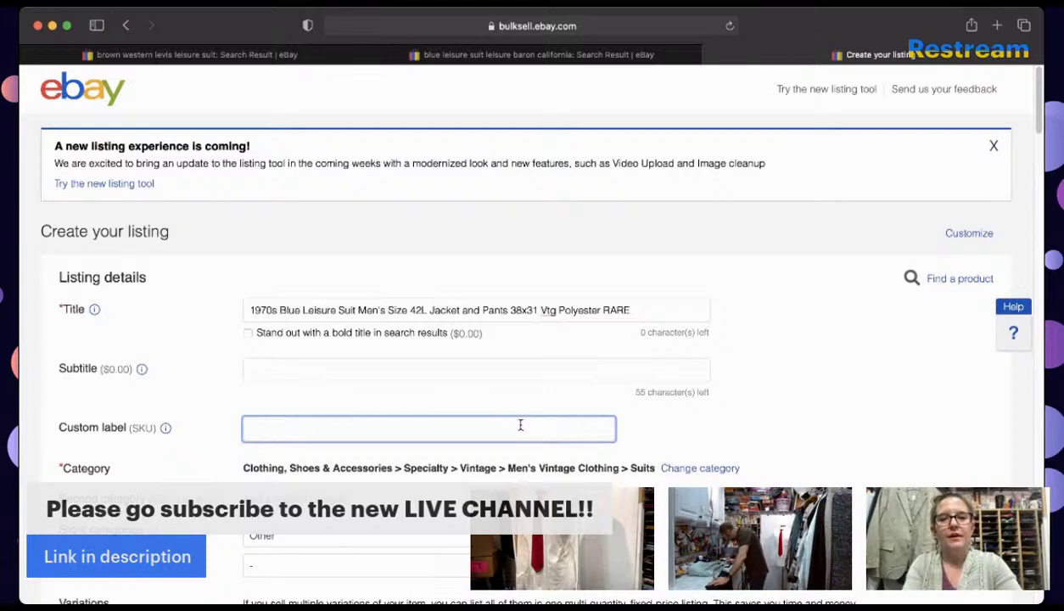
Step: Set the pants size in the listing title to 34x33
{"action": "left_click", "coordinate": [514, 303]}
{"action": "key", "text": "BackSpace"}
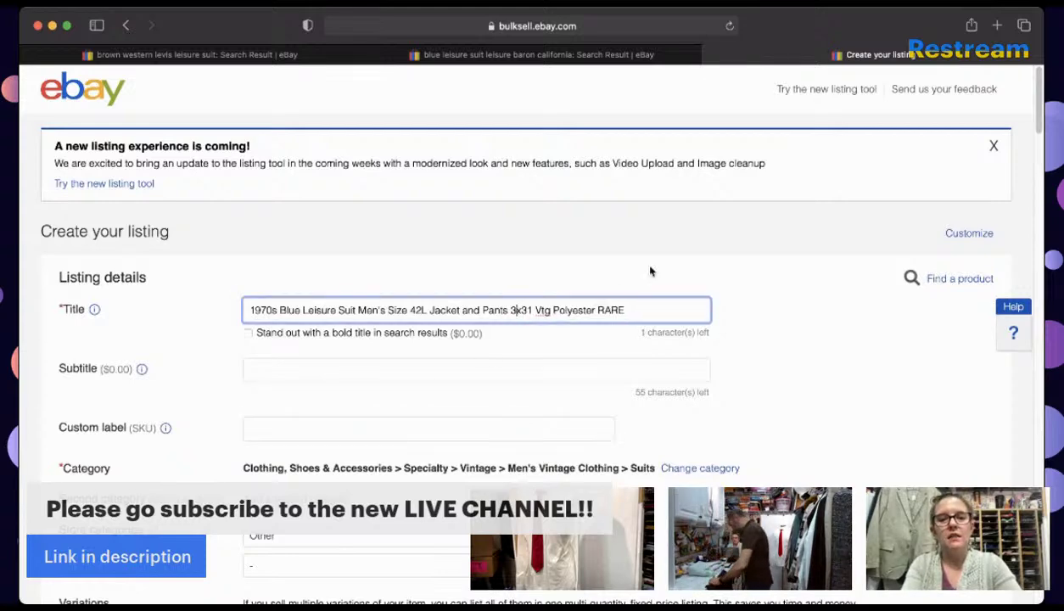
{"action": "type", "text": "4"}
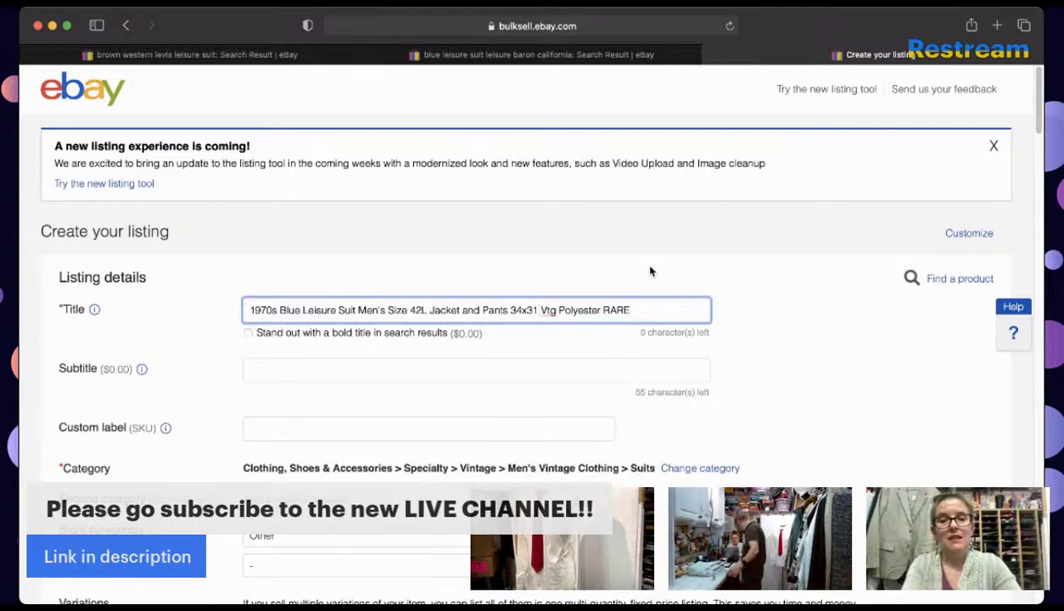
{"action": "key", "text": "BackSpace"}
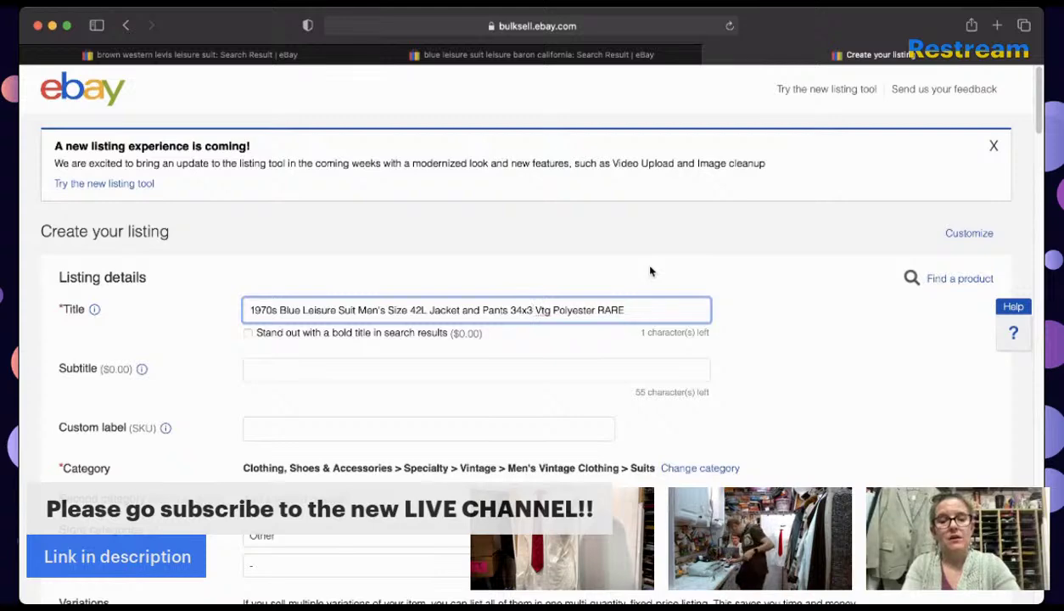
{"action": "type", "text": "3"}
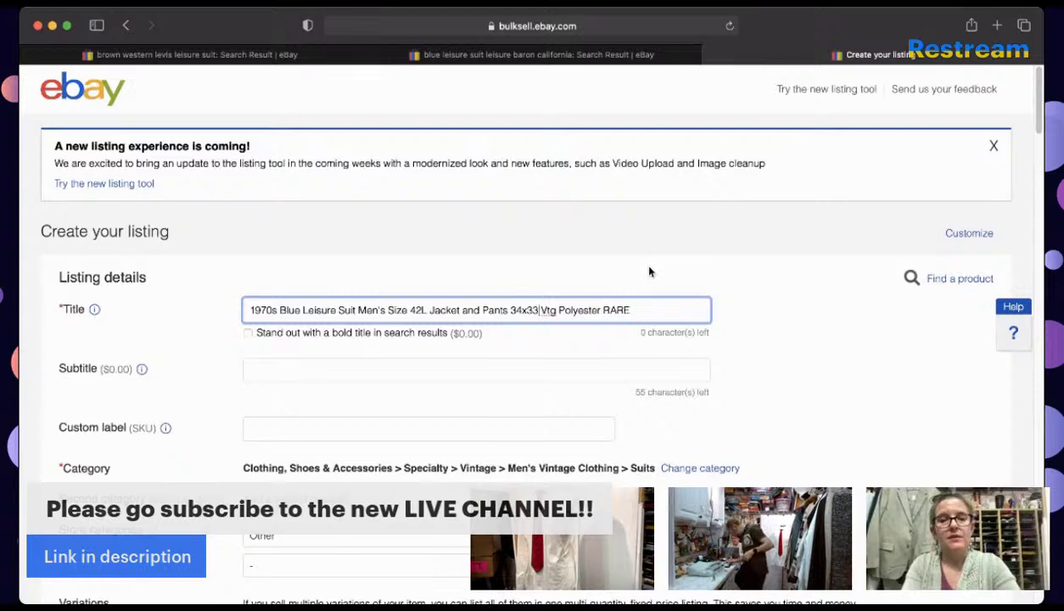
Step: Enter 4375 as the custom label (SKU) and select the entire listing title
{"action": "left_click", "coordinate": [566, 428]}
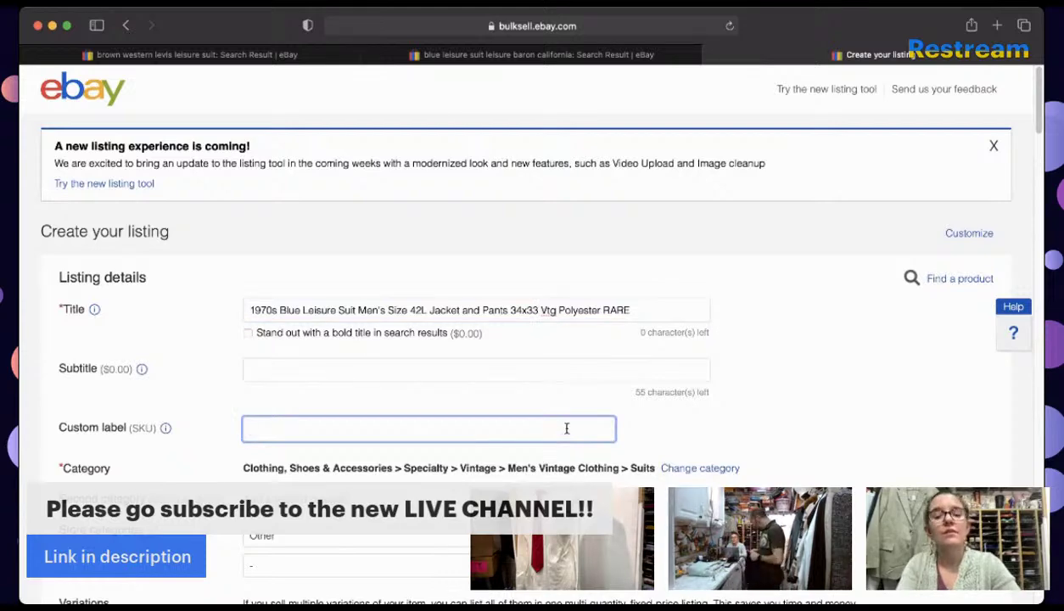
{"action": "type", "text": "4"}
{"action": "key", "text": "BackSpace"}
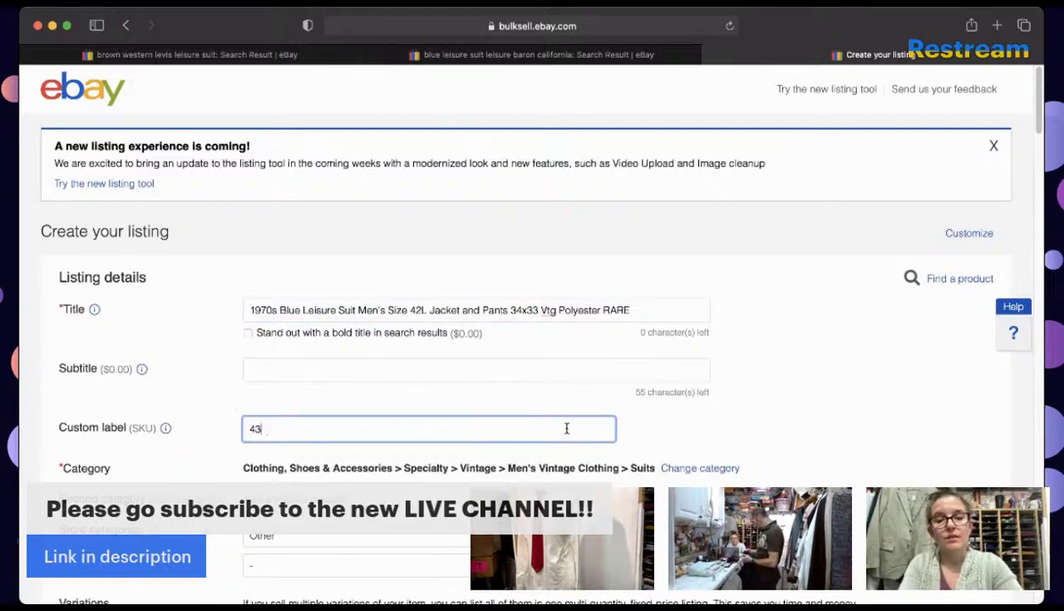
{"action": "type", "text": "75"}
{"action": "left_click_drag", "start_coordinate": [632, 311], "coordinate": [590, 316]}
{"action": "key", "text": "super+a"}
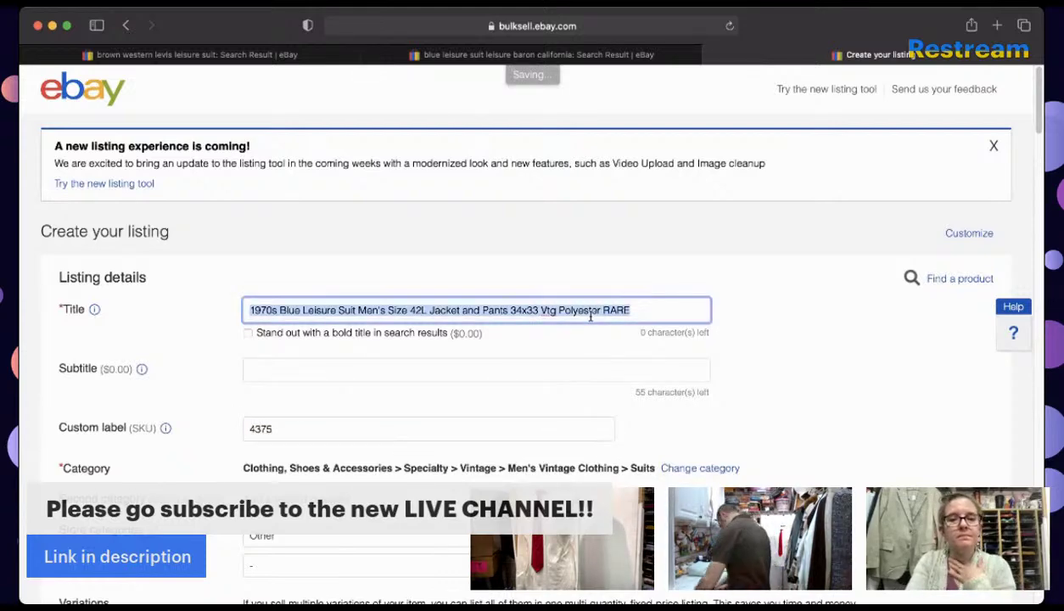
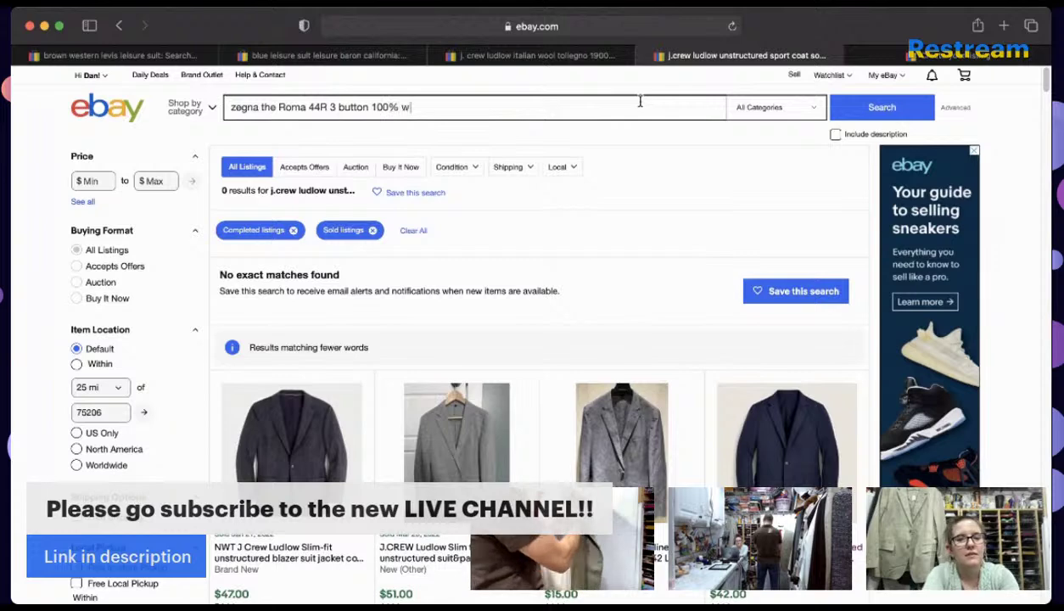
Step: Search sold listings for "zegna the Roma 44R 3 button 100% wool sport coat" and start a similar listing from the brown Zegna plaid coat
{"action": "type", "text": "ool sport coat"}
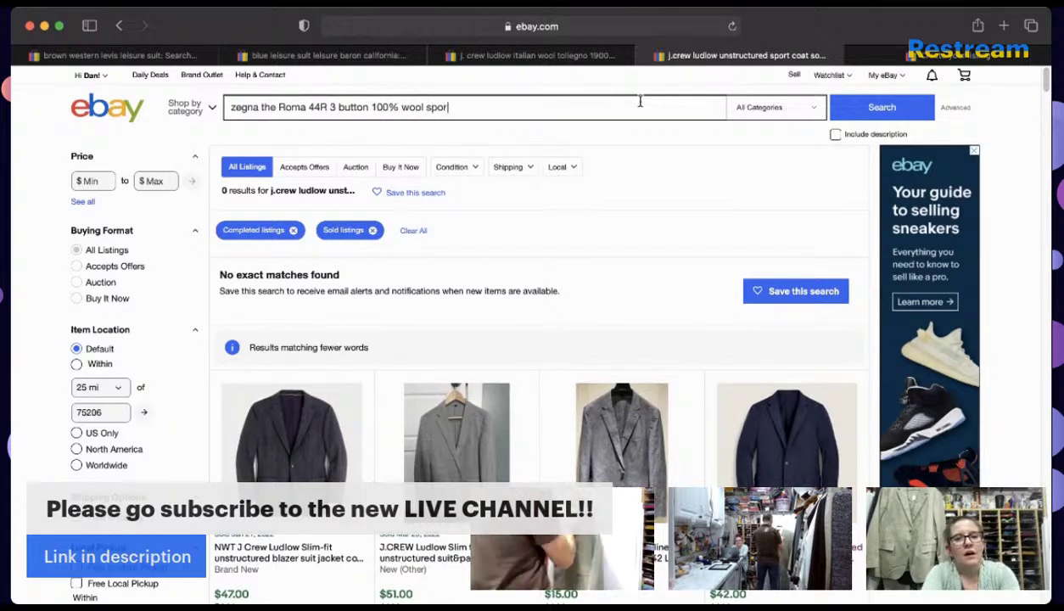
{"action": "key", "text": "Return"}
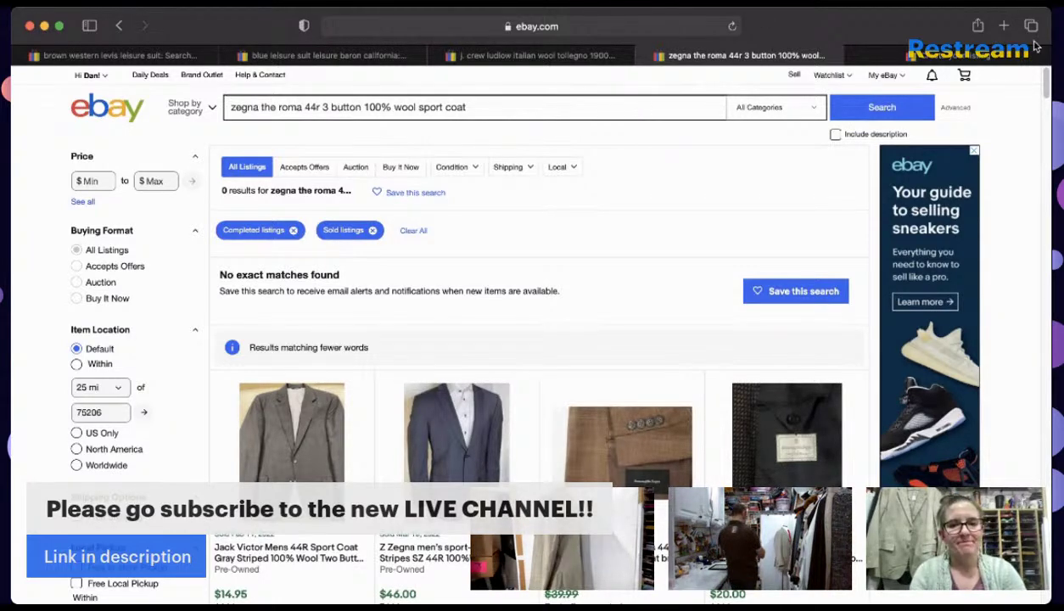
{"action": "left_click", "coordinate": [629, 450]}
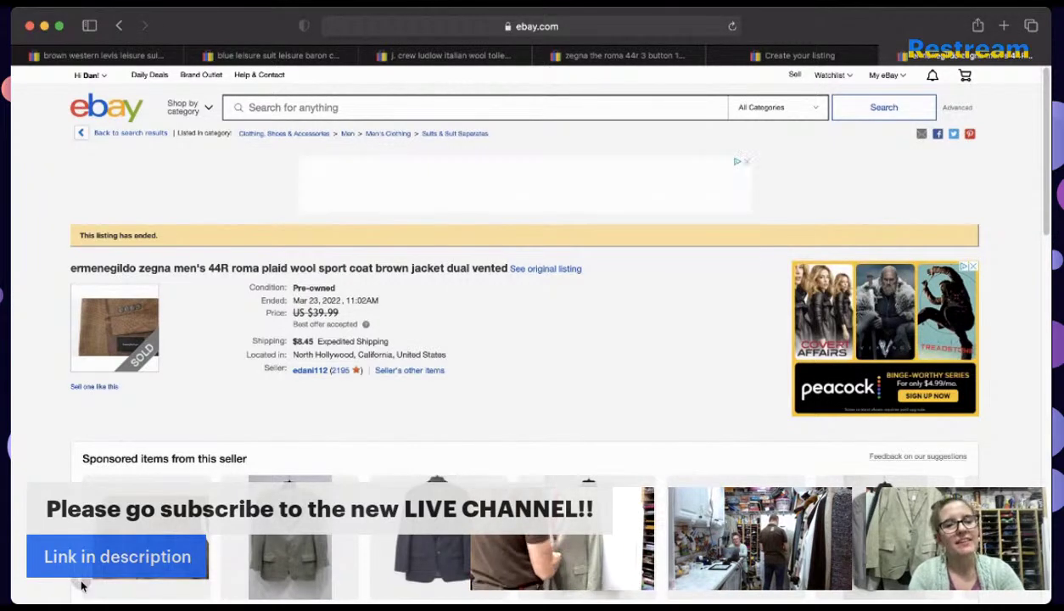
{"action": "left_click", "coordinate": [108, 387]}
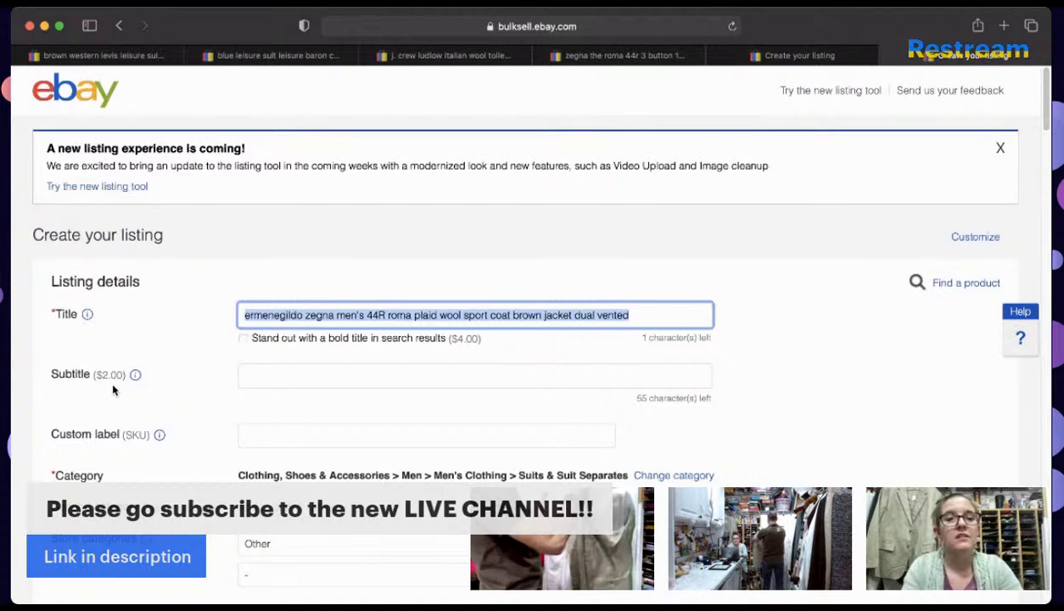
Step: Capitalize the first letters of Ermenegildo, Zegna and Men's in the sport coat's listing title
{"action": "left_click", "coordinate": [248, 311]}
{"action": "key", "text": "BackSpace"}
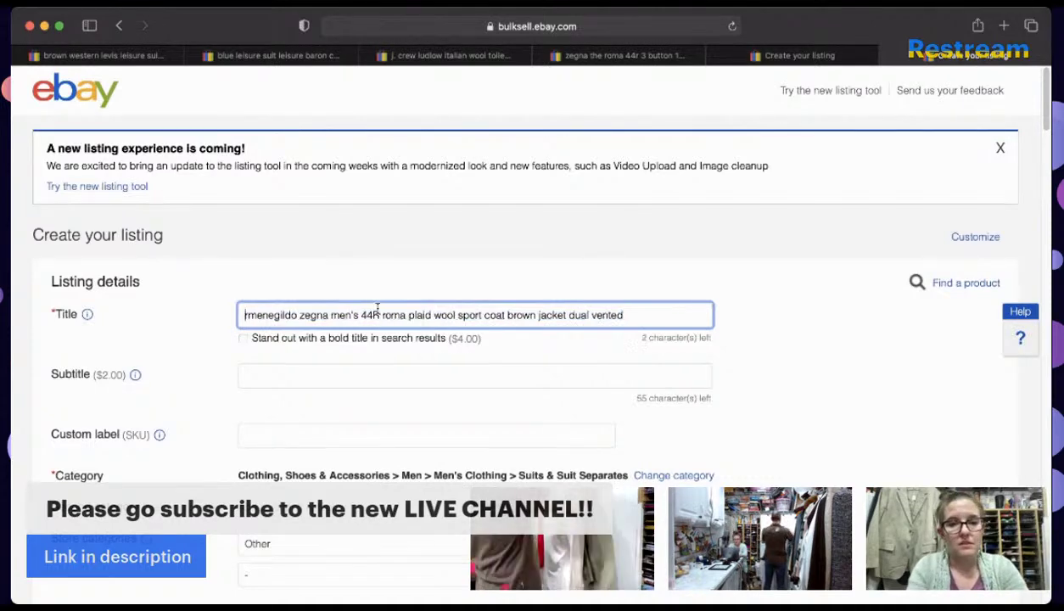
{"action": "type", "text": "E"}
{"action": "key", "text": "Right"}
{"action": "key", "text": "Right"}
{"action": "key", "text": "Right"}
{"action": "key", "text": "Right"}
{"action": "key", "text": "Right"}
{"action": "key", "text": "Right"}
{"action": "key", "text": "Right"}
{"action": "key", "text": "Right"}
{"action": "key", "text": "Right"}
{"action": "key", "text": "Right"}
{"action": "key", "text": "Right"}
{"action": "key", "text": "Right"}
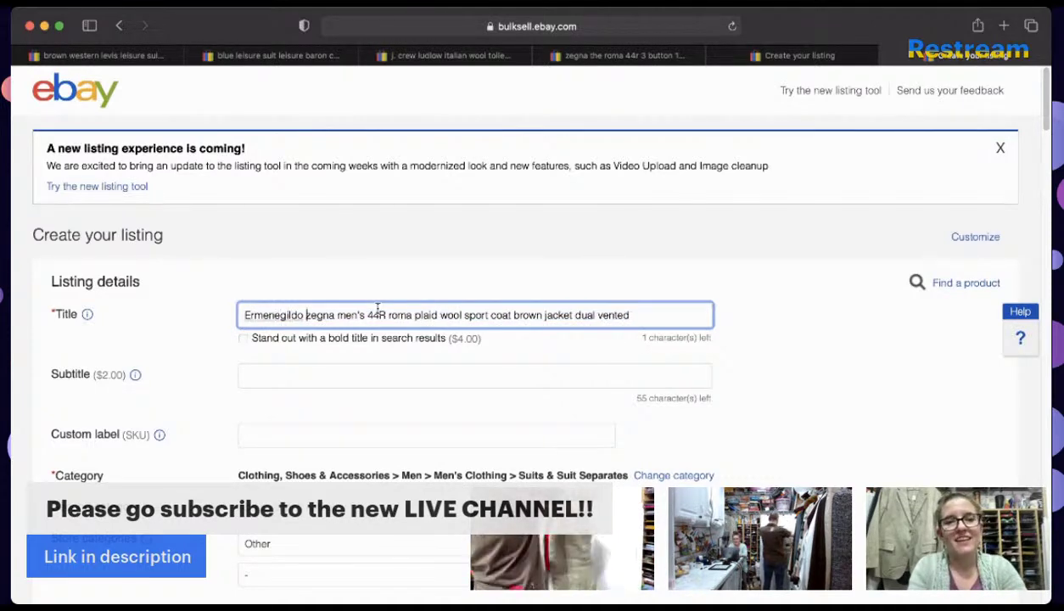
{"action": "key", "text": "BackSpace"}
{"action": "type", "text": "Z"}
{"action": "key", "text": "BackSpace"}
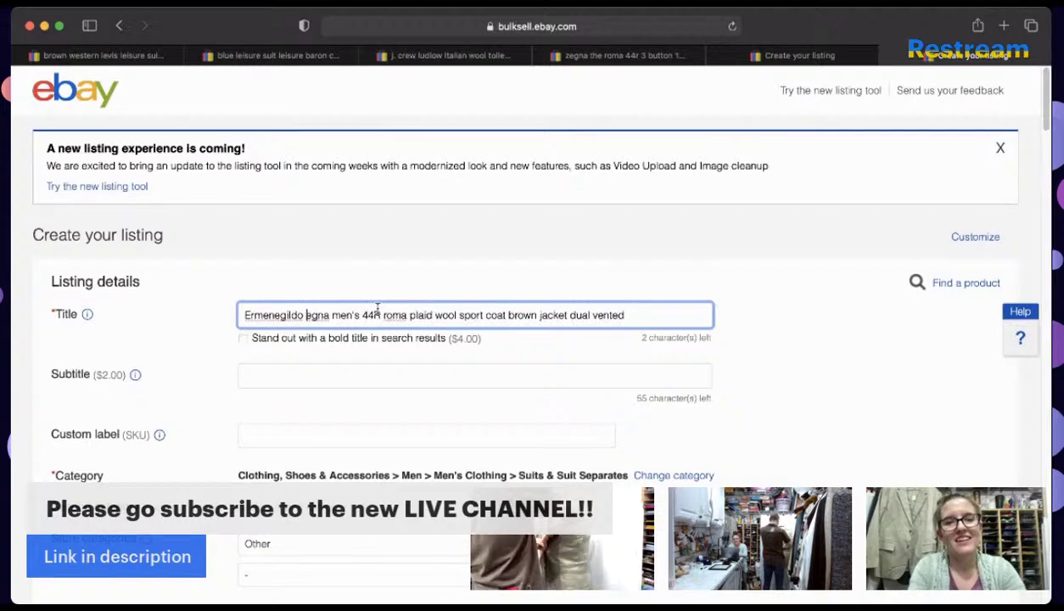
{"action": "type", "text": "Z"}
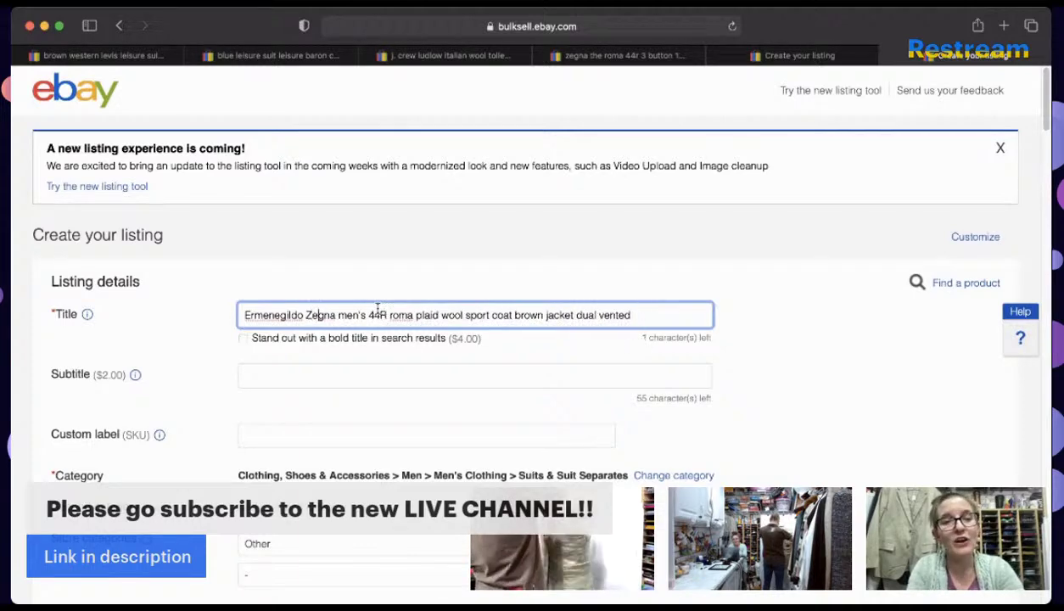
{"action": "key", "text": "Delete"}
{"action": "type", "text": "M"}
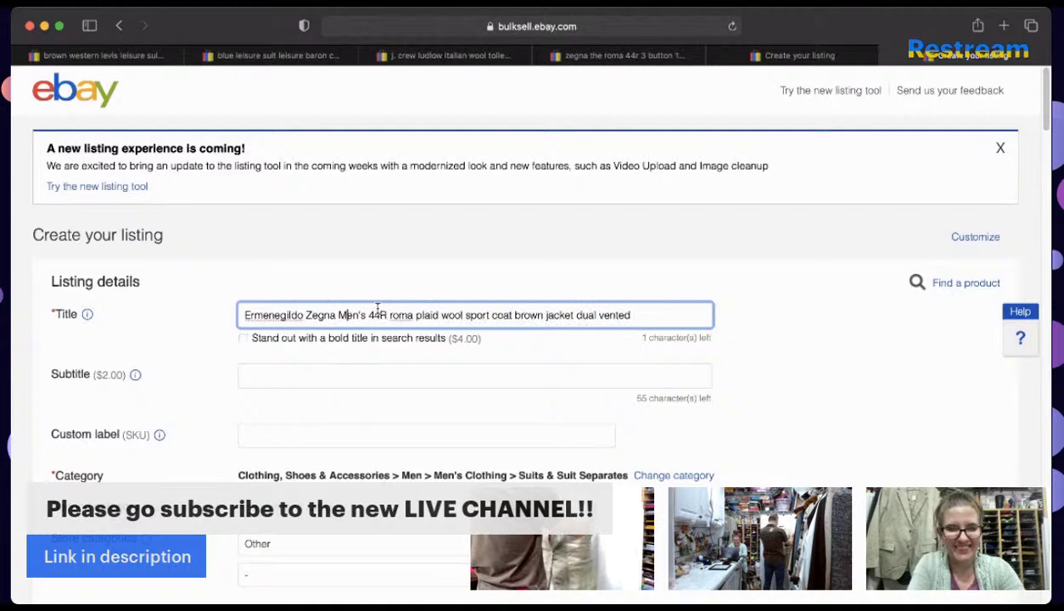
Step: Capitalize the first letter of Roma in the Zegna sport coat's listing title
{"action": "key", "text": "Right"}
{"action": "key", "text": "Right"}
{"action": "key", "text": "Right"}
{"action": "key", "text": "Right"}
{"action": "key", "text": "Right"}
{"action": "key", "text": "Right"}
{"action": "key", "text": "Right"}
{"action": "key", "text": "Right"}
{"action": "key", "text": "Right"}
{"action": "key", "text": "Right"}
{"action": "key", "text": "Right"}
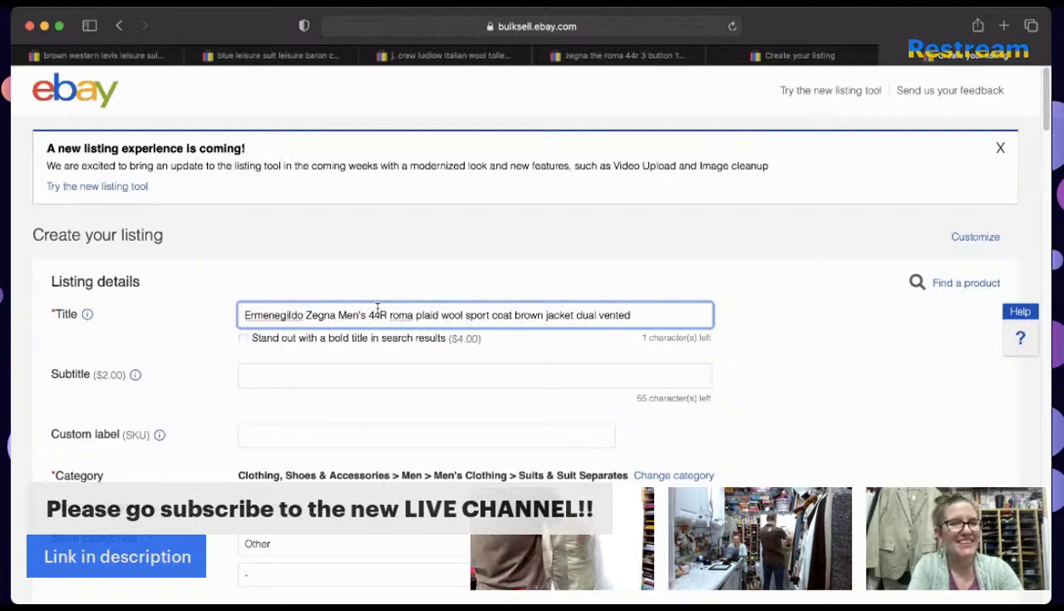
{"action": "key", "text": "Left"}
{"action": "key", "text": "Left"}
{"action": "key", "text": "Delete"}
{"action": "type", "text": "R"}
Step: Capitalize the first letter of Plaid in the Zegna listing title
{"action": "key", "text": "Right"}
{"action": "key", "text": "Right"}
{"action": "key", "text": "Right"}
{"action": "key", "text": "Right"}
{"action": "key", "text": "Right"}
{"action": "key", "text": "Right"}
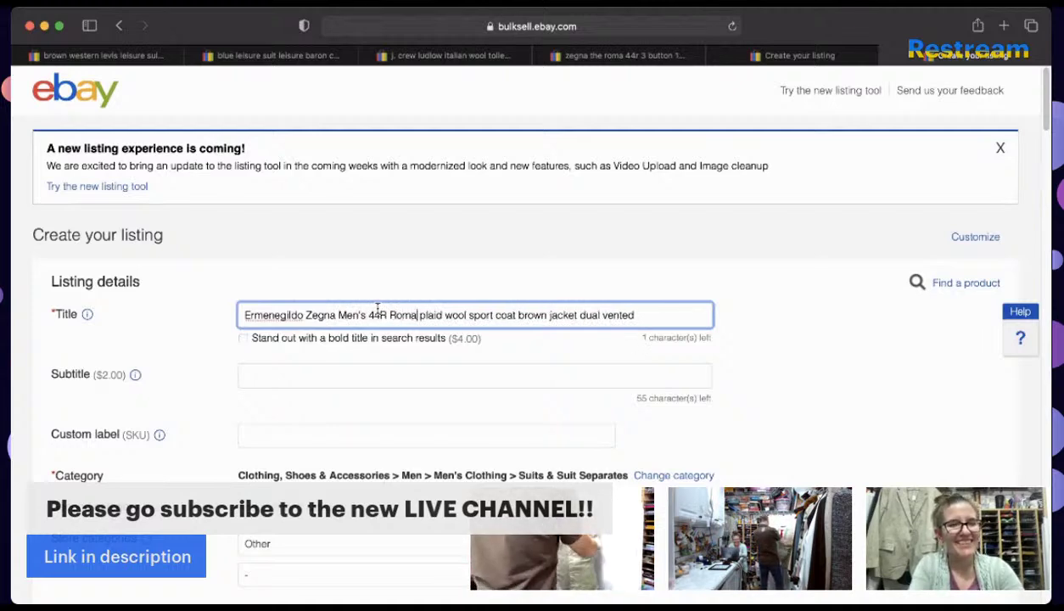
{"action": "key", "text": "Left"}
{"action": "key", "text": "Left"}
{"action": "key", "text": "Delete"}
{"action": "type", "text": "P"}
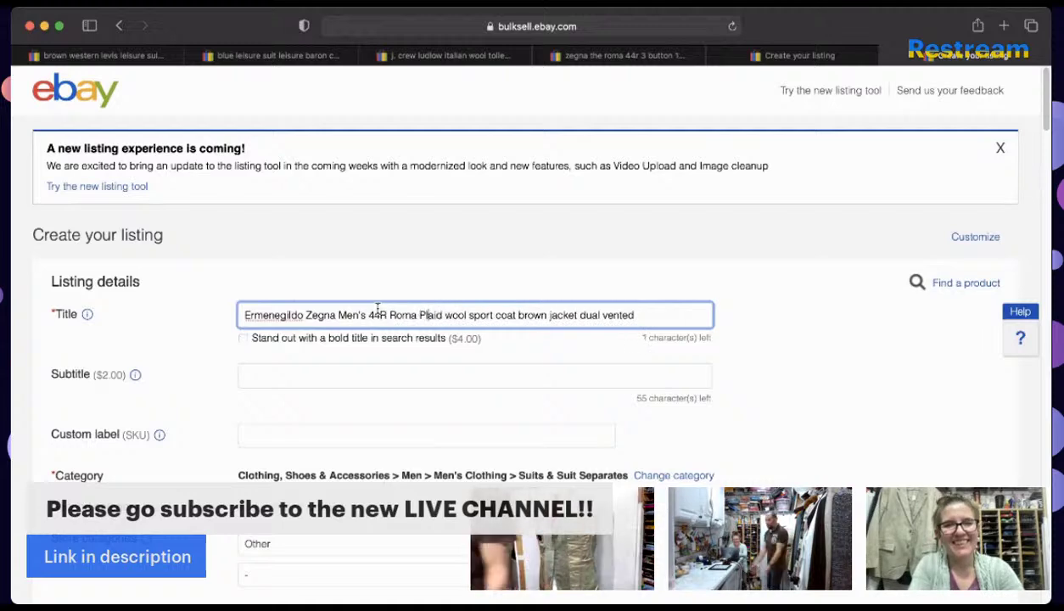
Step: Capitalize the first letters of Wool and Sport in the Zegna listing title
{"action": "key", "text": "Right"}
{"action": "key", "text": "Right"}
{"action": "key", "text": "Right"}
{"action": "key", "text": "Right"}
{"action": "key", "text": "Right"}
{"action": "key", "text": "Delete"}
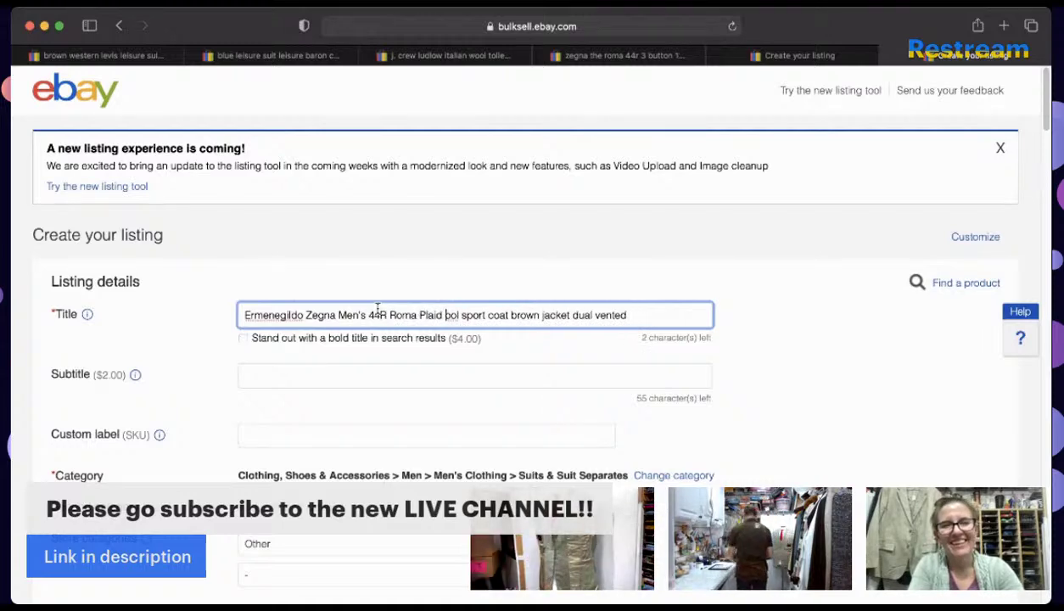
{"action": "type", "text": "W"}
{"action": "key", "text": "Right"}
{"action": "key", "text": "Right"}
{"action": "key", "text": "Right"}
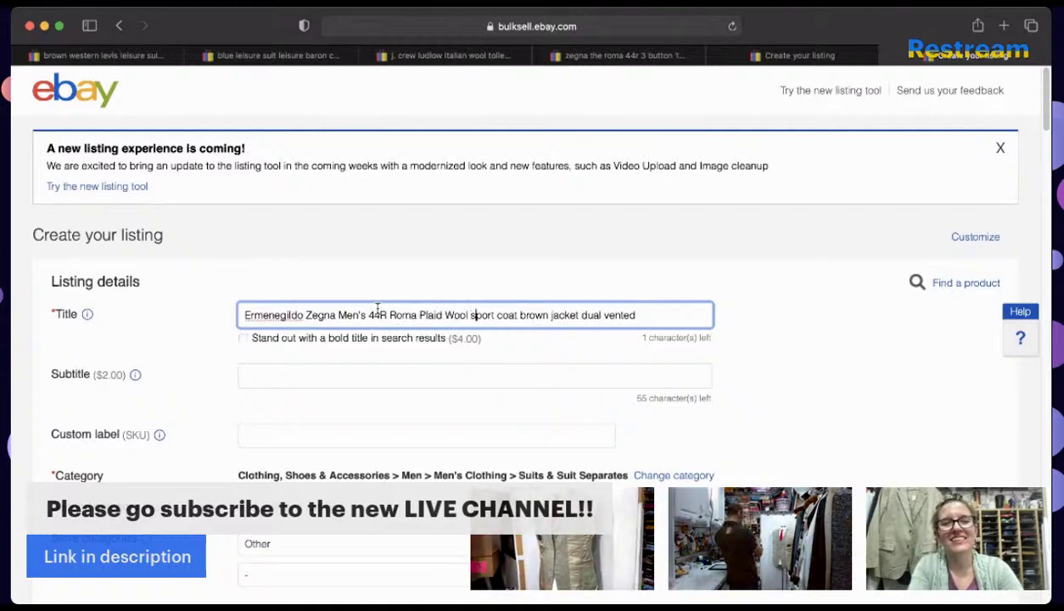
{"action": "key", "text": "Right"}
{"action": "key", "text": "Delete"}
{"action": "type", "text": "S"}
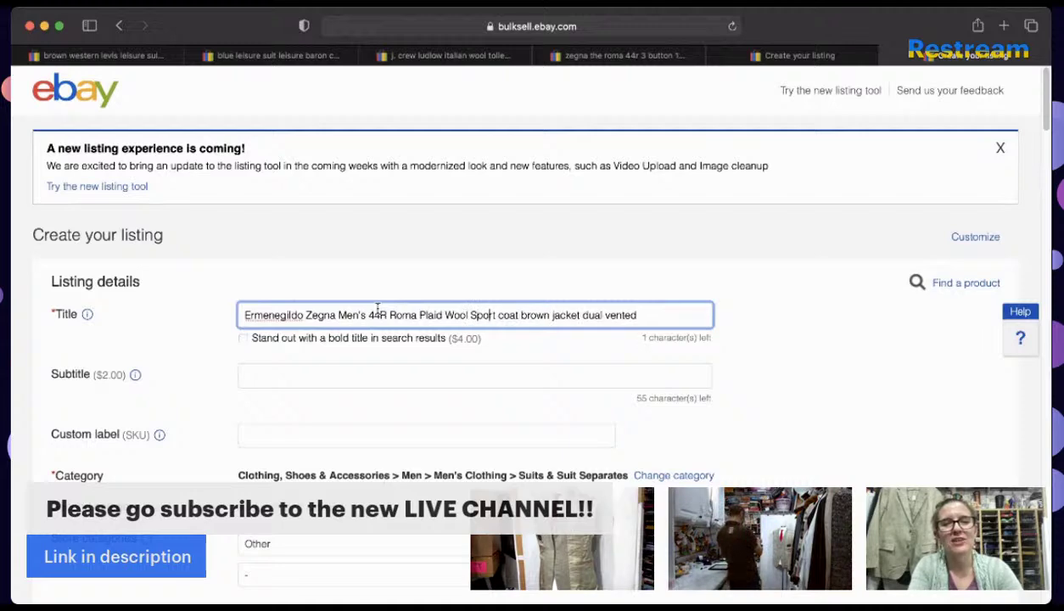
Step: Capitalize the first letters of Coat and Brown in the Zegna listing title
{"action": "key", "text": "BackSpace"}
{"action": "type", "text": "C"}
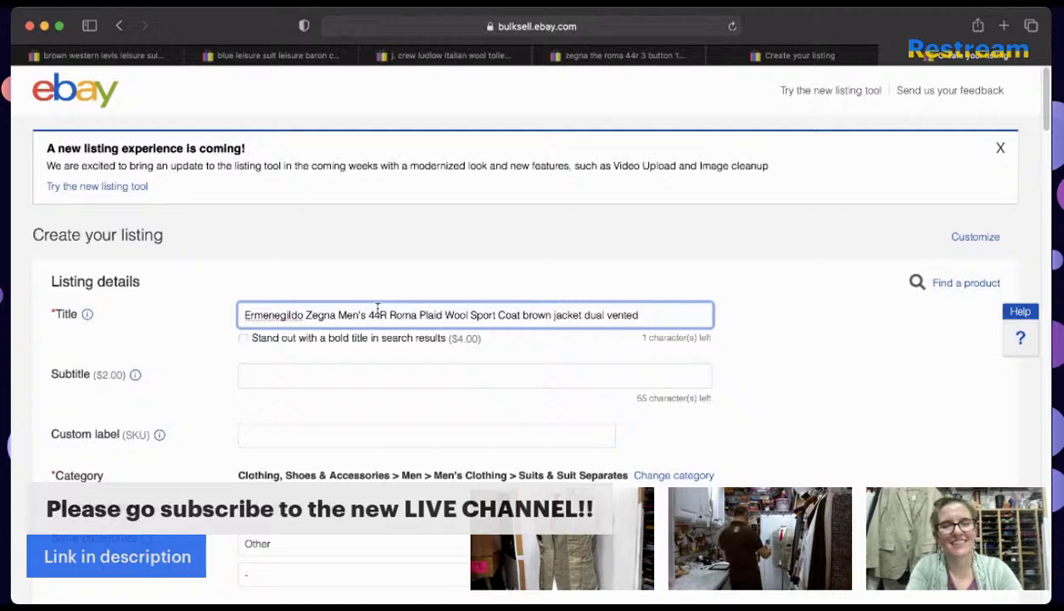
{"action": "type", "text": "B"}
{"action": "key", "text": "BackSpace"}
{"action": "key", "text": "BackSpace"}
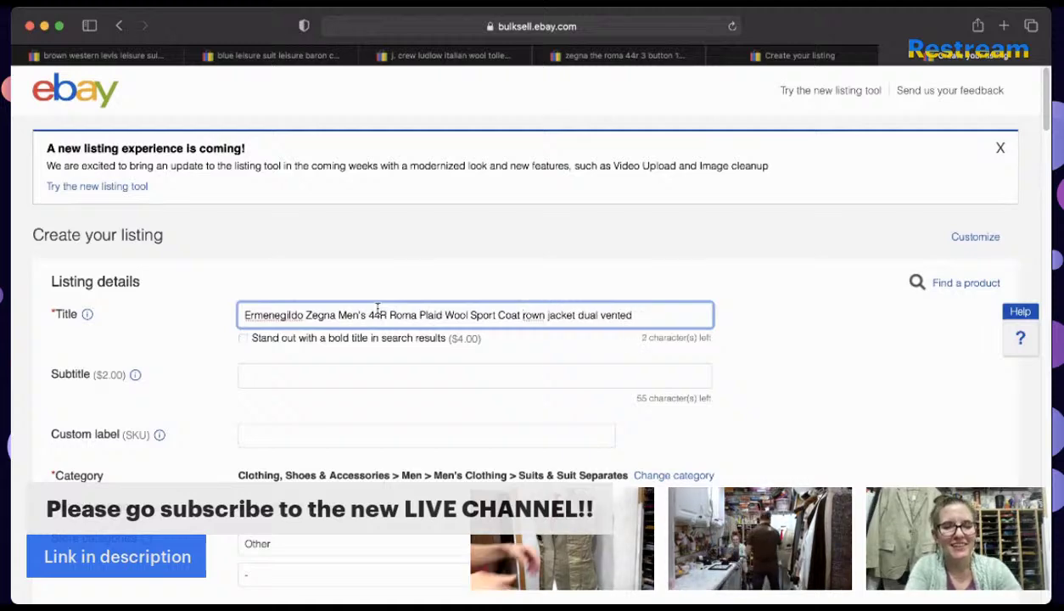
{"action": "type", "text": "B"}
Step: Capitalize the first letters of Jacket, Dual and Vented at the end of the Zegna listing title
{"action": "key", "text": "Right"}
{"action": "key", "text": "Right"}
{"action": "key", "text": "Right"}
{"action": "key", "text": "Right"}
{"action": "key", "text": "Right"}
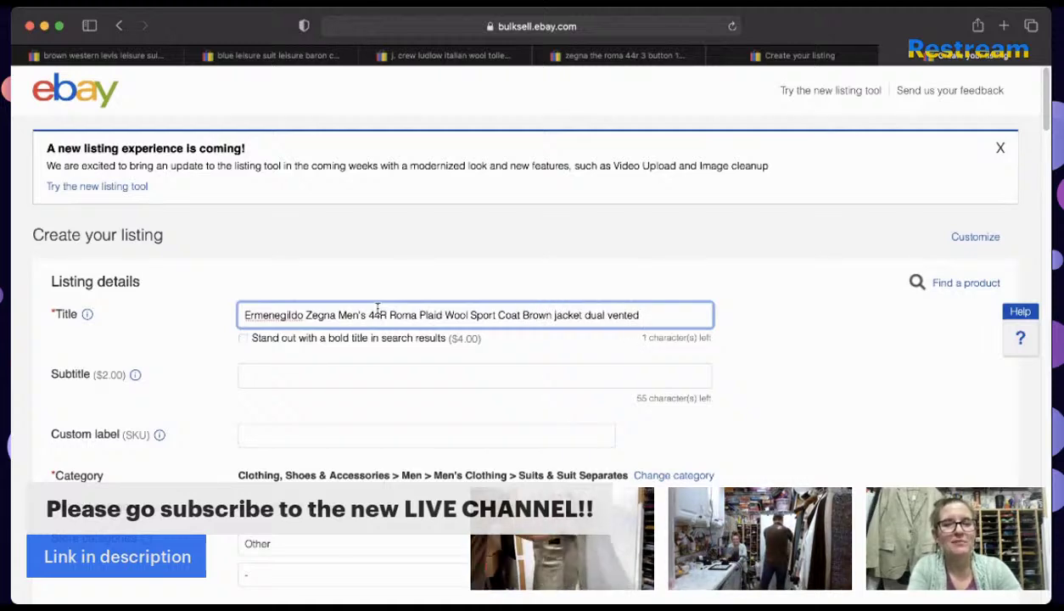
{"action": "key", "text": "Delete"}
{"action": "type", "text": "J"}
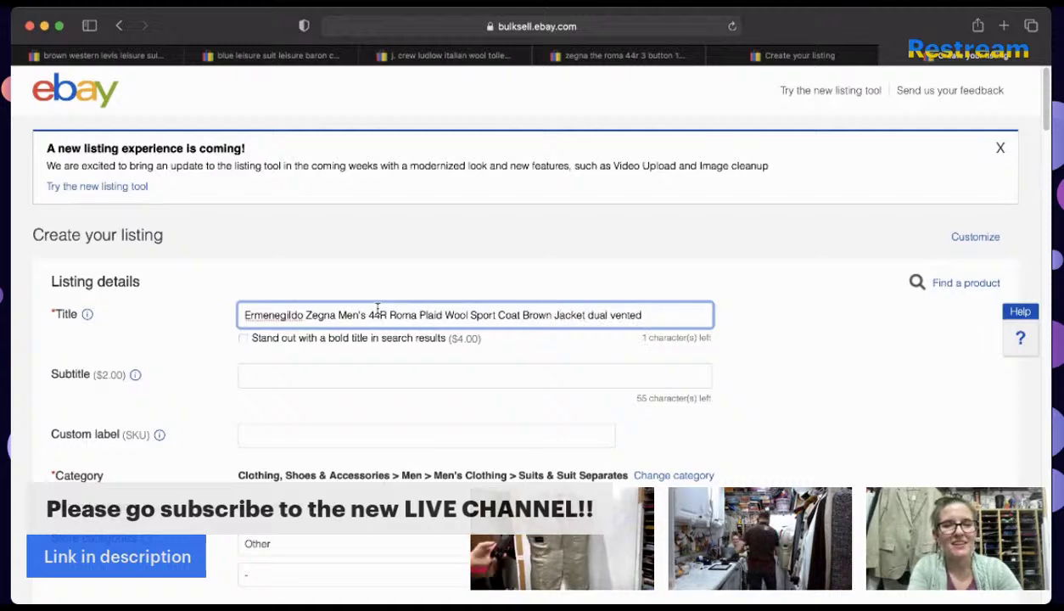
{"action": "key", "text": "Right"}
{"action": "key", "text": "Right"}
{"action": "key", "text": "Right"}
{"action": "key", "text": "Right"}
{"action": "key", "text": "Right"}
{"action": "key", "text": "Right"}
{"action": "key", "text": "Right"}
{"action": "key", "text": "BackSpace"}
{"action": "type", "text": "D"}
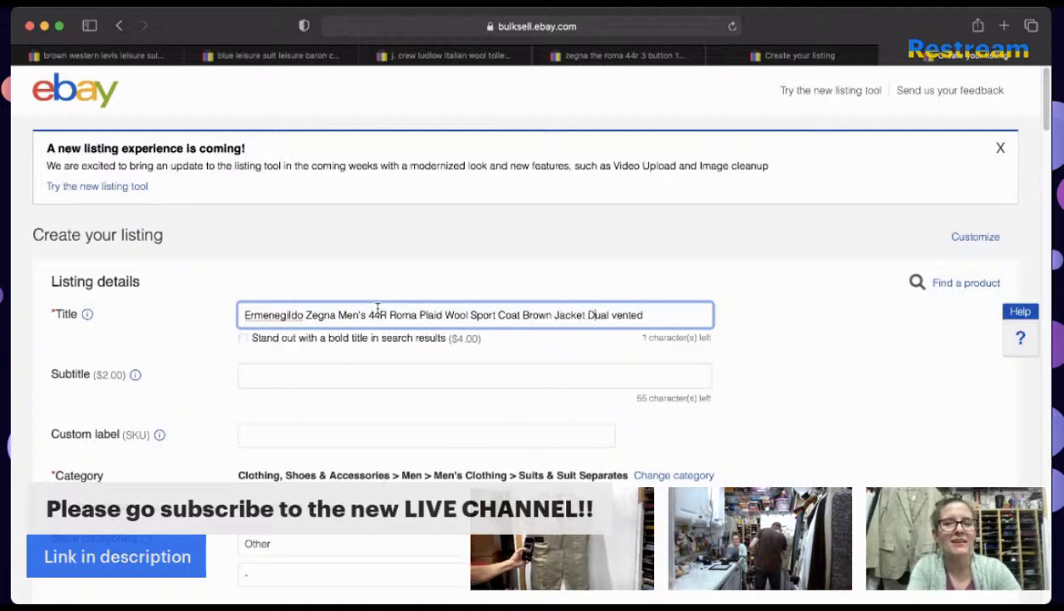
{"action": "key", "text": "Delete"}
{"action": "type", "text": "V"}
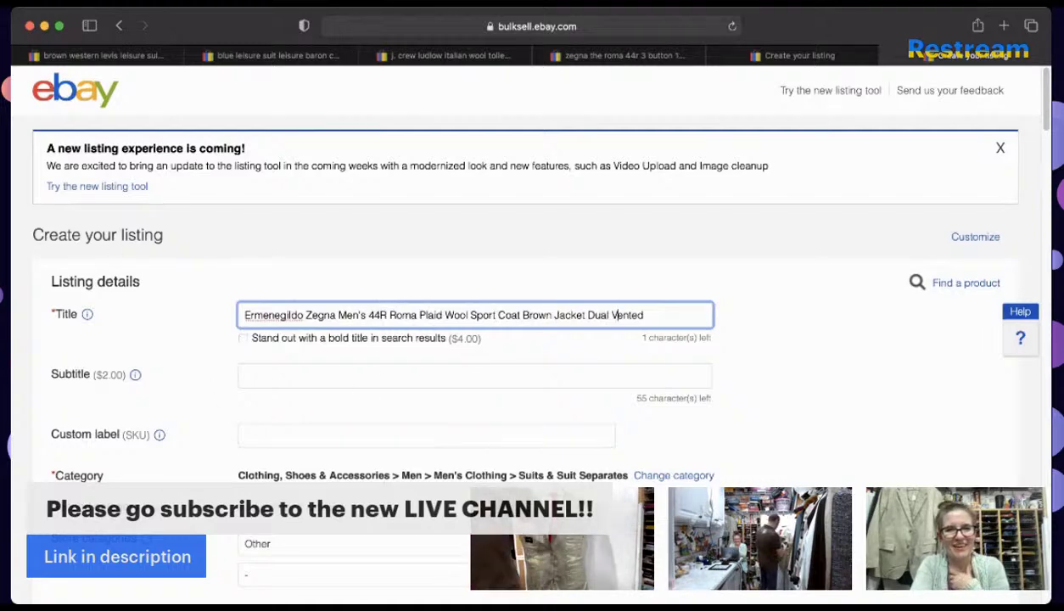
Step: Replace the color word Brown with Taupe in the Zegna listing title
{"action": "left_click", "coordinate": [548, 315]}
{"action": "key", "text": "BackSpace"}
{"action": "key", "text": "BackSpace"}
{"action": "key", "text": "BackSpace"}
{"action": "key", "text": "BackSpace"}
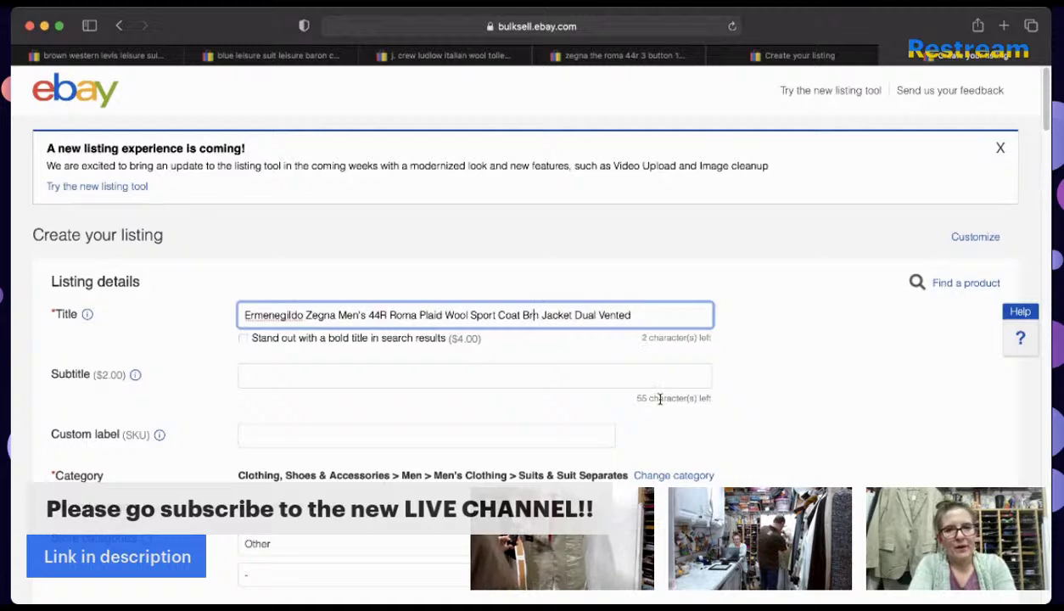
{"action": "type", "text": "Taupe"}
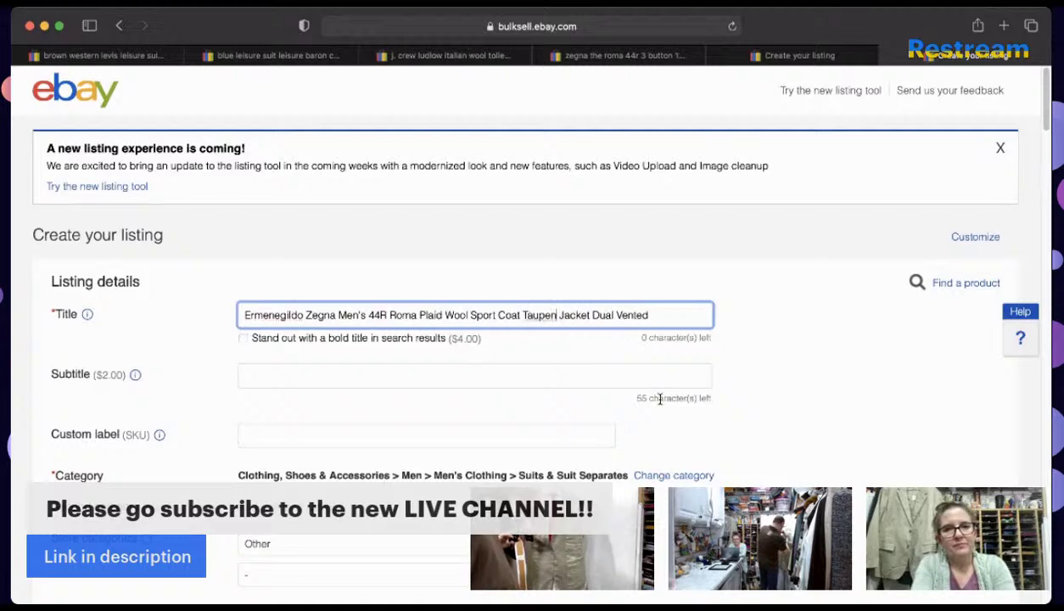
{"action": "key", "text": "BackSpace"}
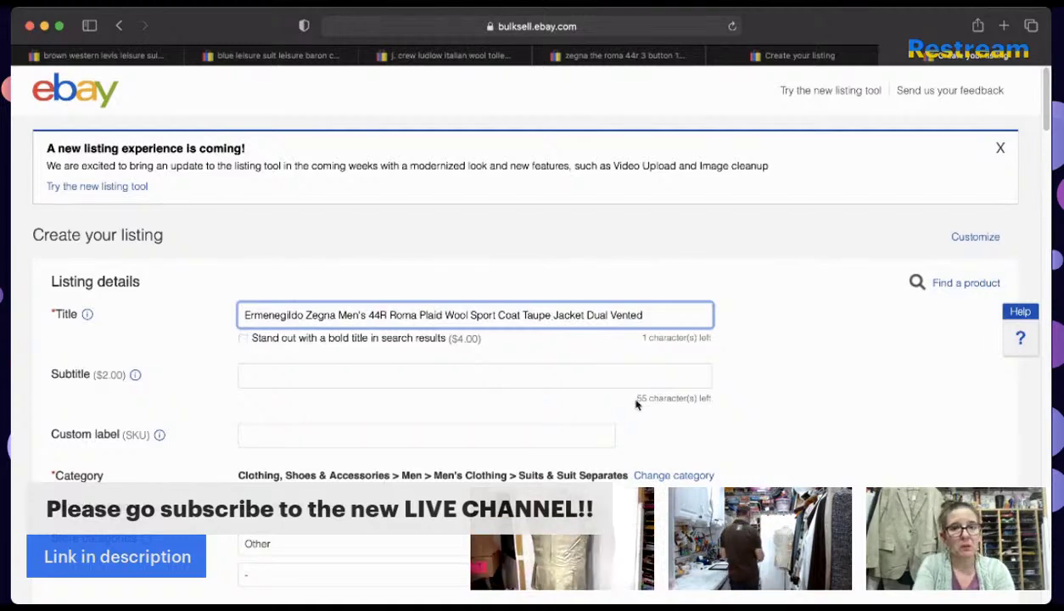
Step: Enter 4380 as the Zegna coat's custom label (SKU) and select the entire listing title
{"action": "triple_click", "coordinate": [591, 320]}
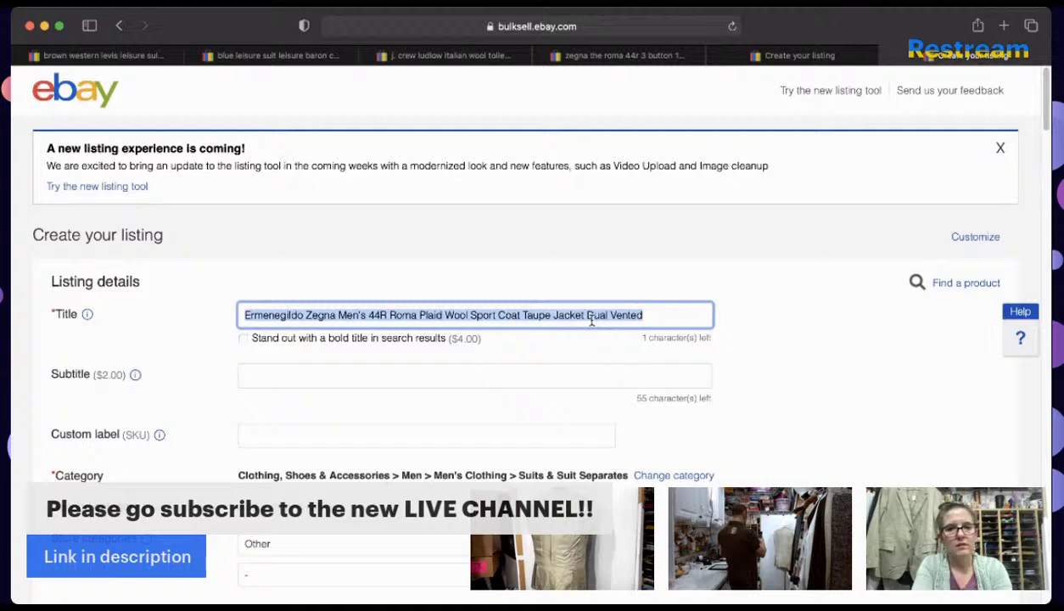
{"action": "left_click", "coordinate": [447, 432]}
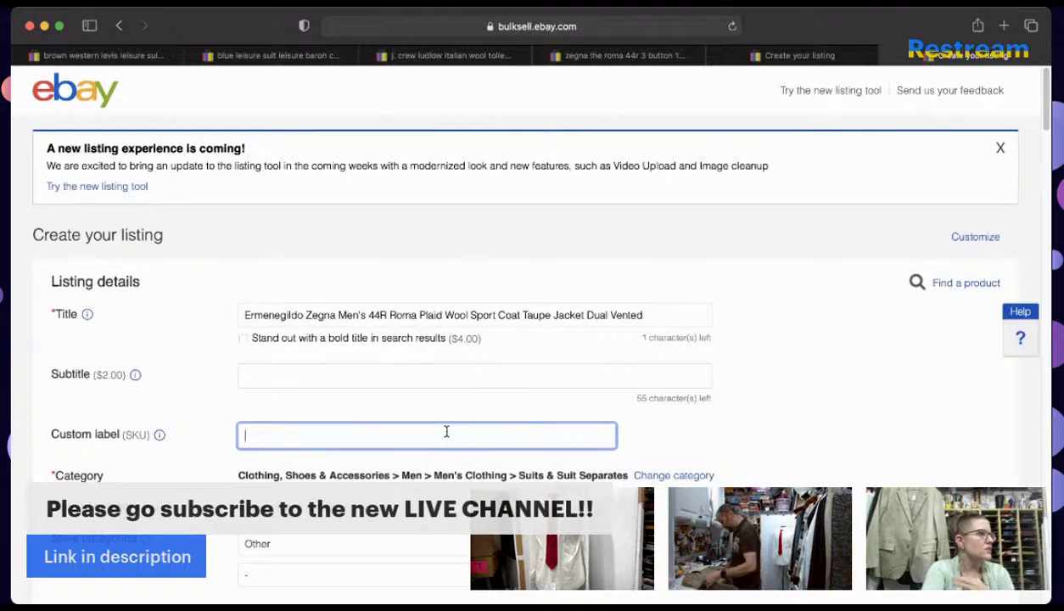
{"action": "type", "text": "380"}
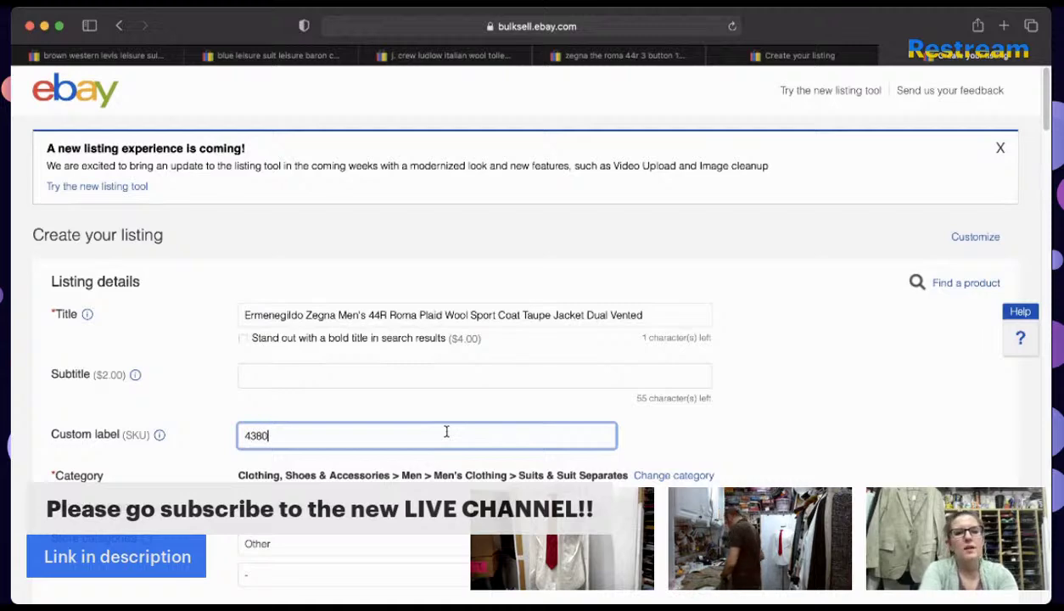
{"action": "triple_click", "coordinate": [606, 303]}
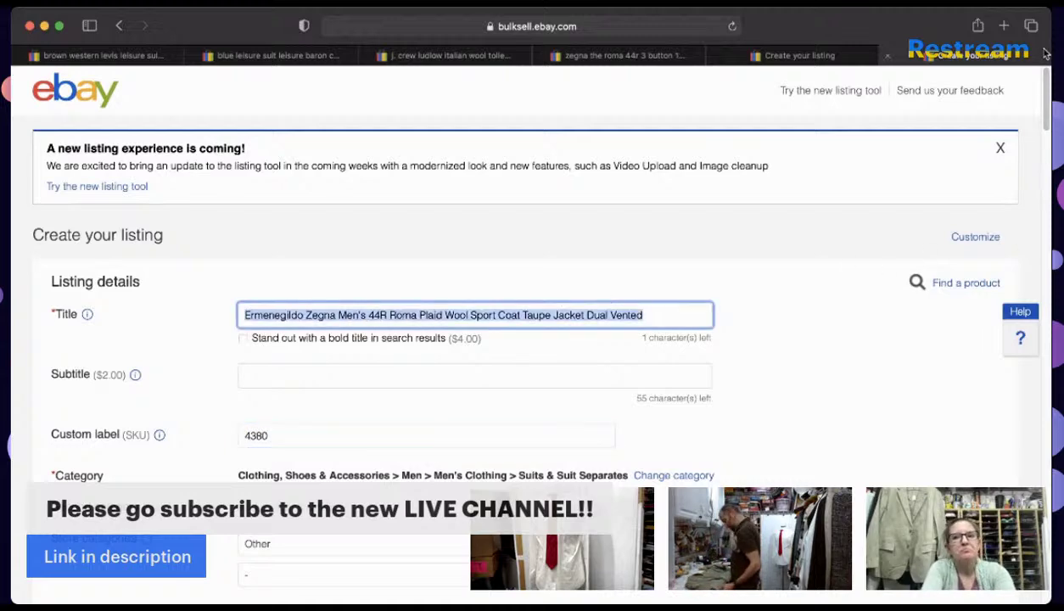
Step: Set the Zegna coat's condition to Pre-owned and fill in the condition description
{"action": "scroll", "coordinate": [1039, 109], "scroll_direction": "down", "scroll_amount": 5}
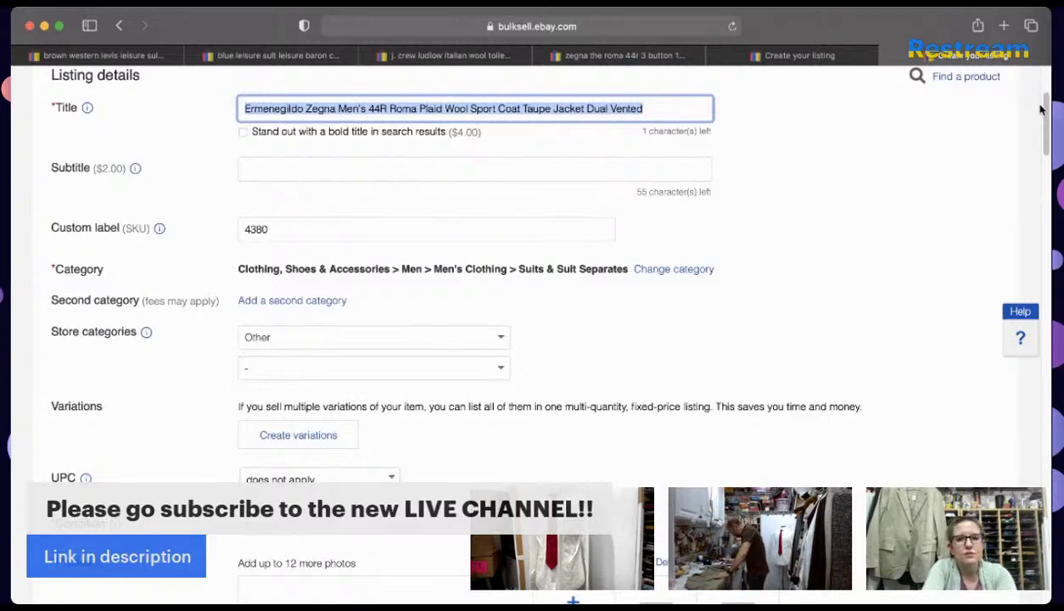
{"action": "scroll", "coordinate": [1044, 109], "scroll_direction": "up", "scroll_amount": 1}
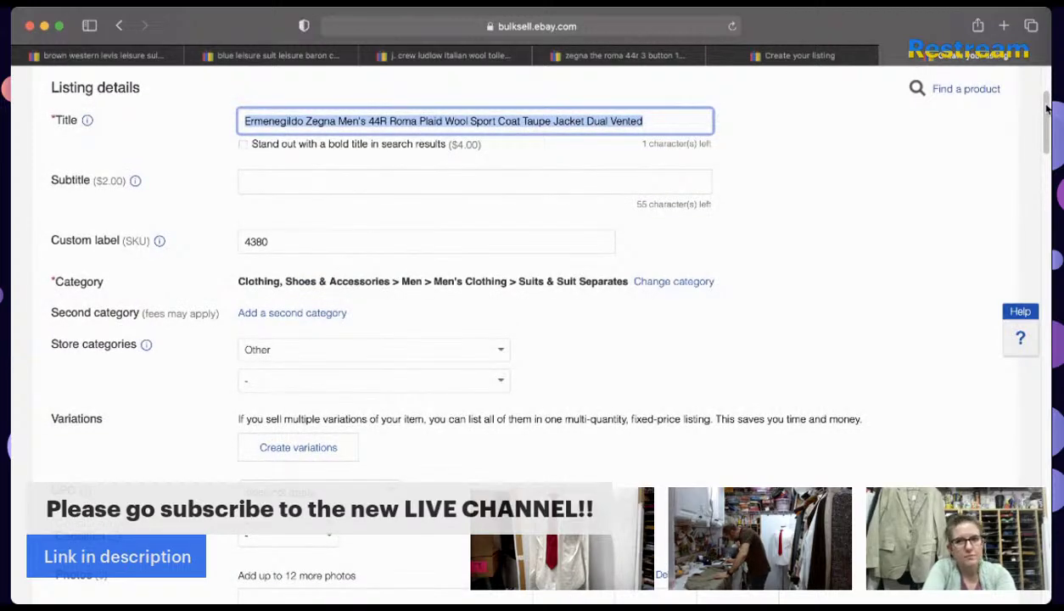
{"action": "left_click_drag", "start_coordinate": [1047, 108], "coordinate": [1047, 121]}
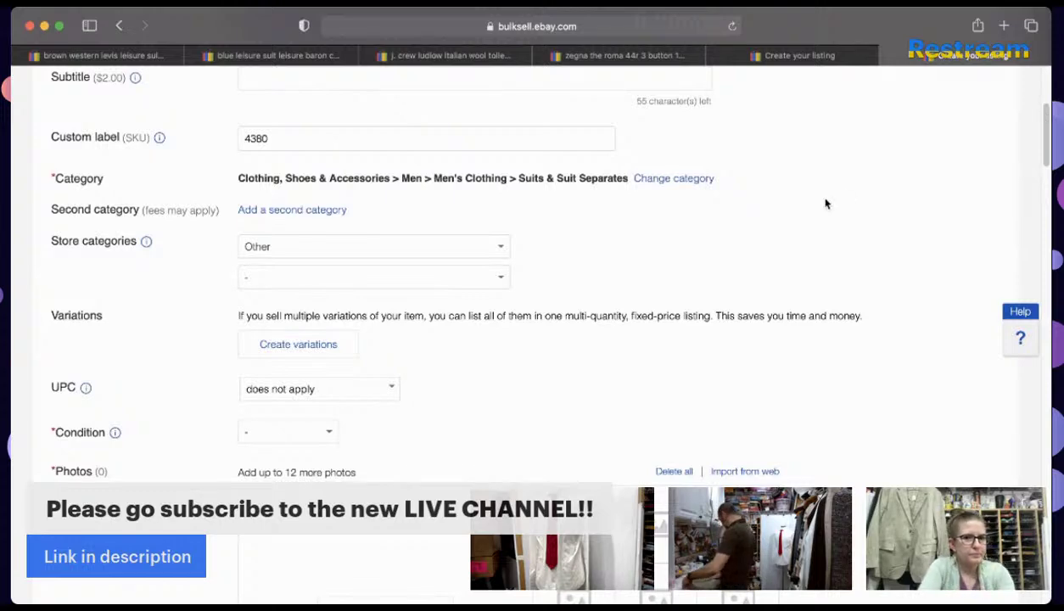
{"action": "left_click", "coordinate": [321, 432]}
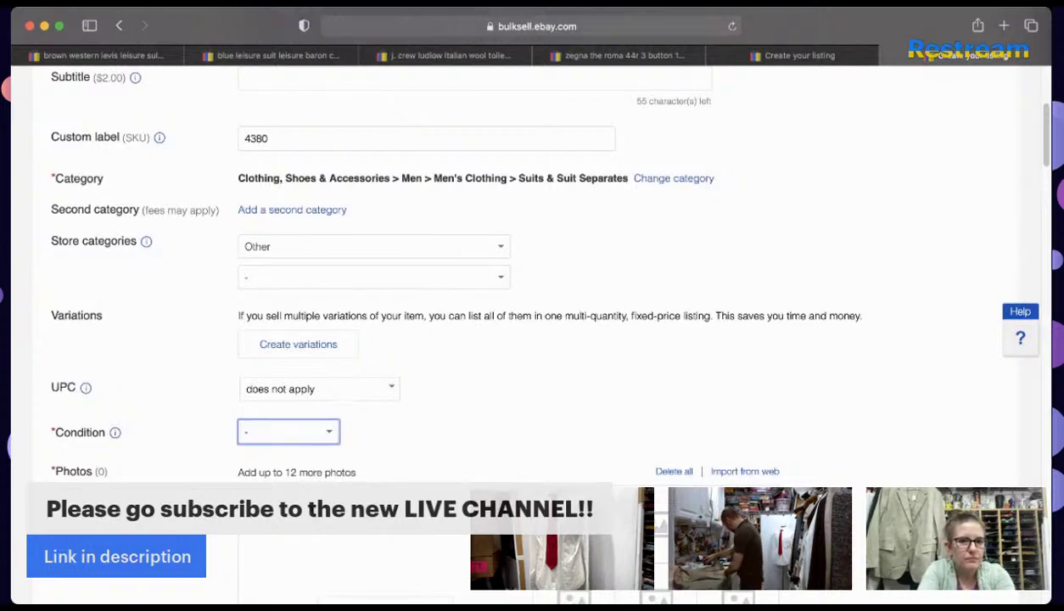
{"action": "left_click", "coordinate": [308, 506]}
{"action": "left_click", "coordinate": [369, 481]}
{"action": "key", "text": "BackSpace"}
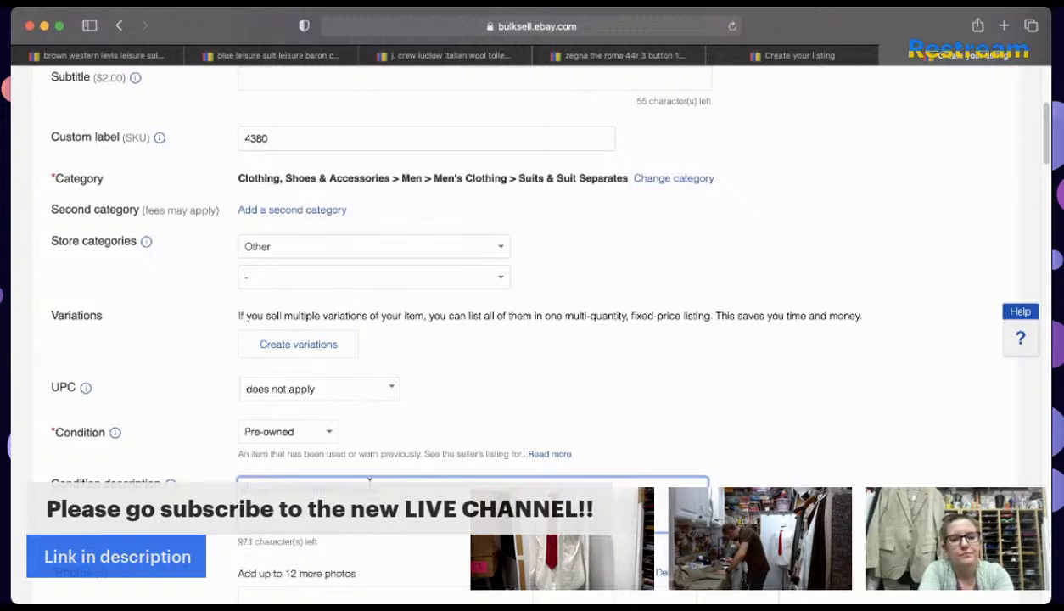
{"action": "type", "text": "on"}
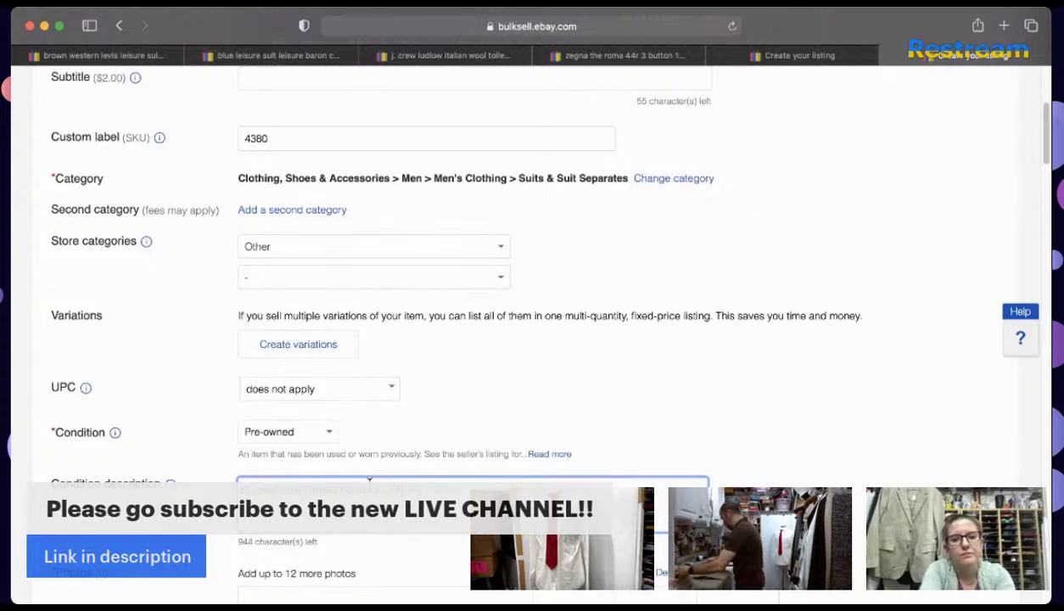
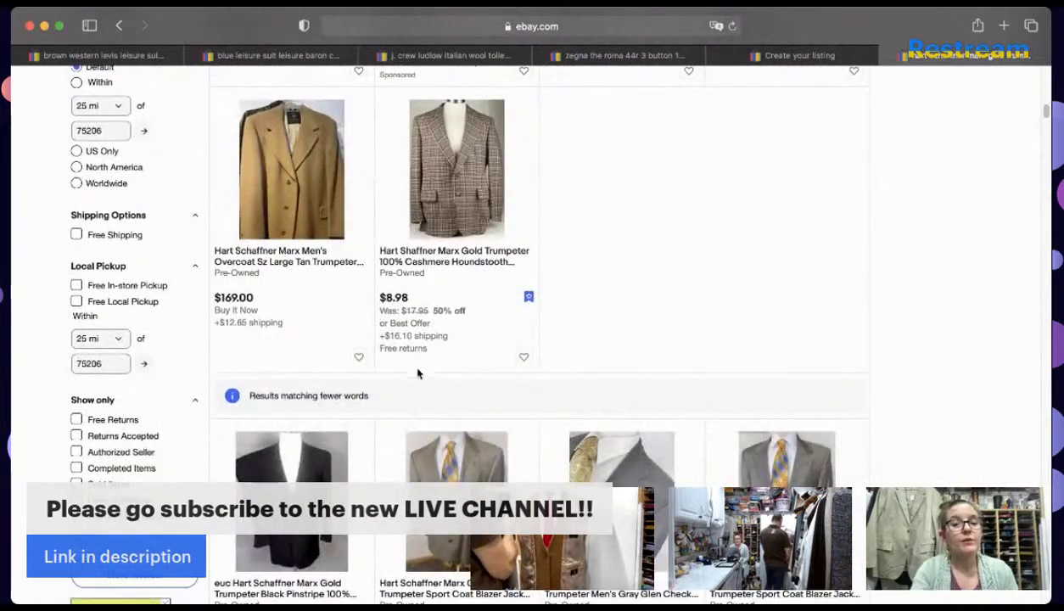
Step: Check the completed and sold listings for the Hart Schaffner Marx Gold Trumpeter cashmere search, and return to the active results
{"action": "left_click", "coordinate": [77, 467]}
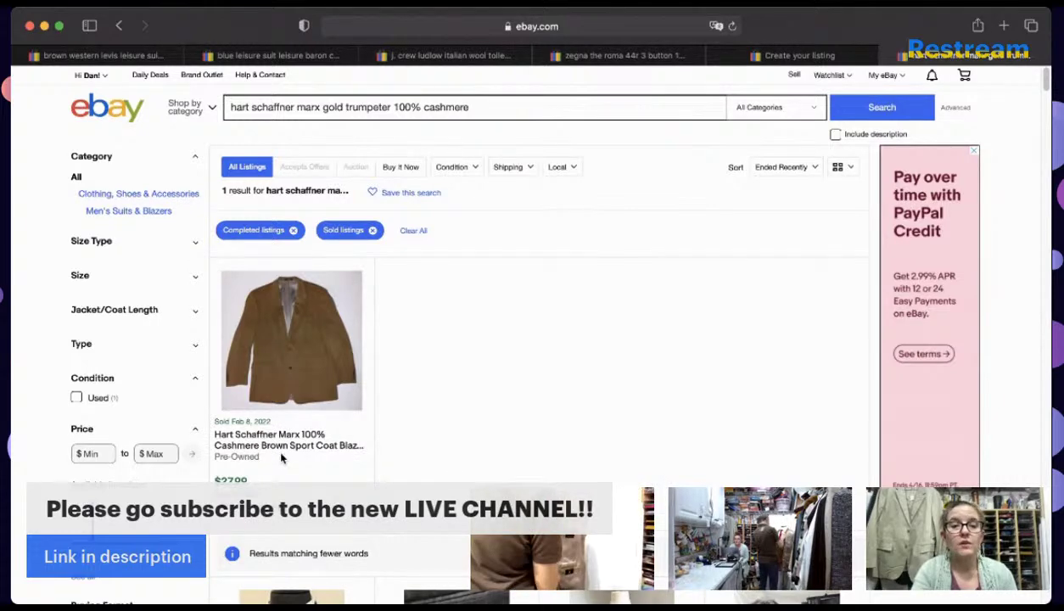
{"action": "left_click", "coordinate": [121, 27]}
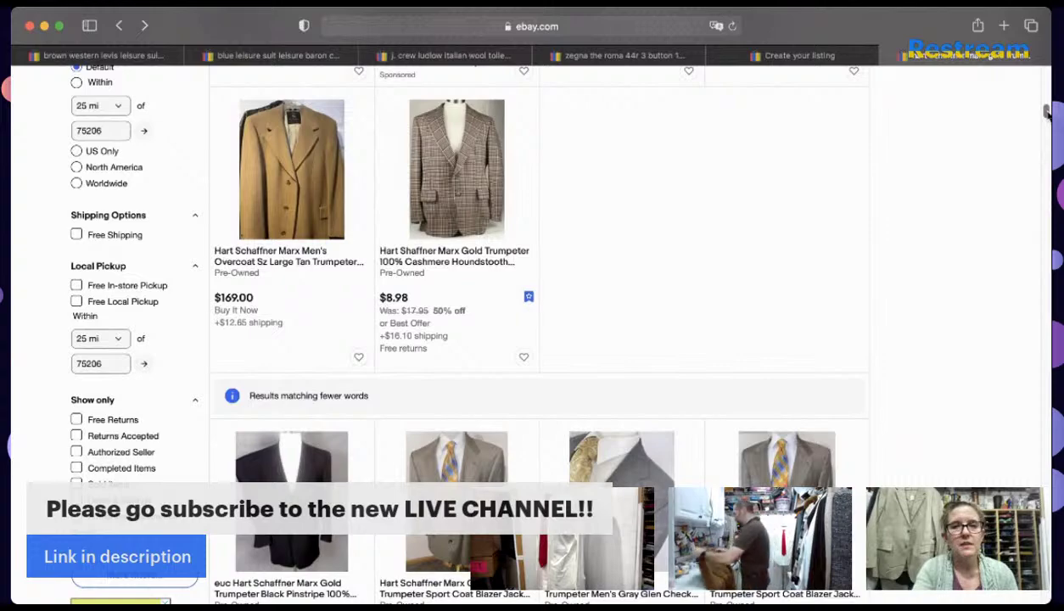
Step: Open the Hart Schaffner Marx Gold Trumpeter 100% Cashmere Sport Coat 41 R listing and start selling a similar item from it
{"action": "left_click_drag", "start_coordinate": [1047, 113], "coordinate": [1047, 80]}
{"action": "left_click", "coordinate": [789, 232]}
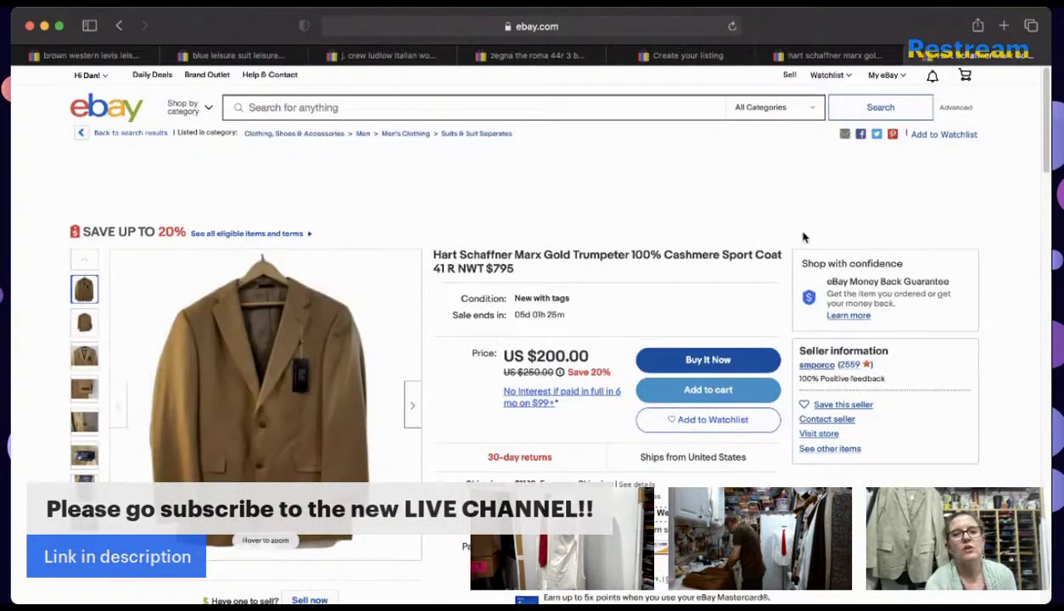
{"action": "left_click_drag", "start_coordinate": [1045, 97], "coordinate": [1017, 124]}
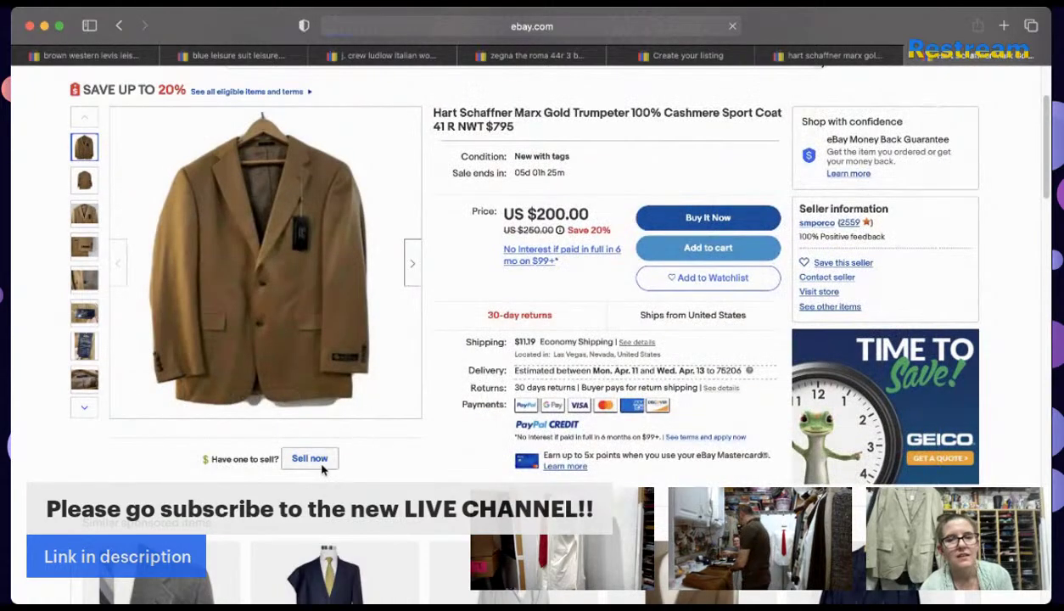
{"action": "left_click", "coordinate": [322, 463]}
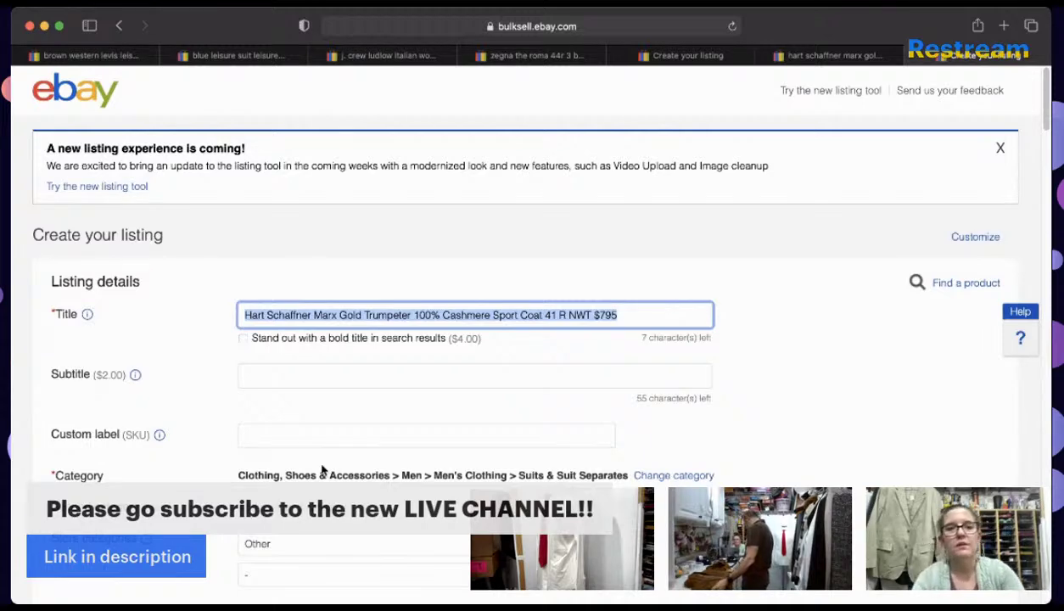
Step: Set the size in the Hart Schaffner Marx listing title to 46L
{"action": "left_click", "coordinate": [551, 315]}
{"action": "key", "text": "BackSpace"}
{"action": "type", "text": "6L"}
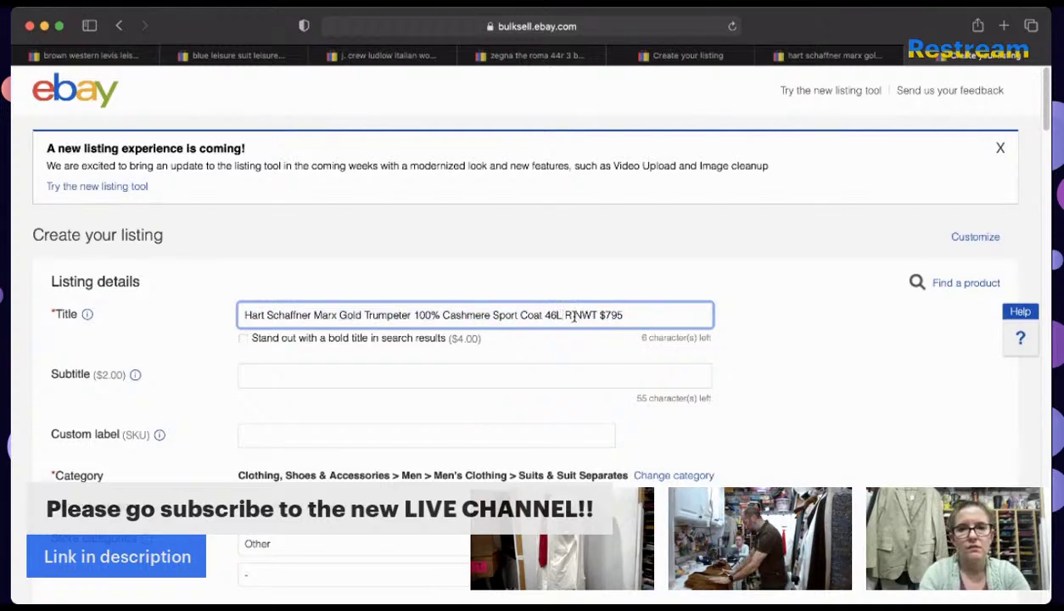
{"action": "key", "text": "Delete"}
{"action": "key", "text": "Delete"}
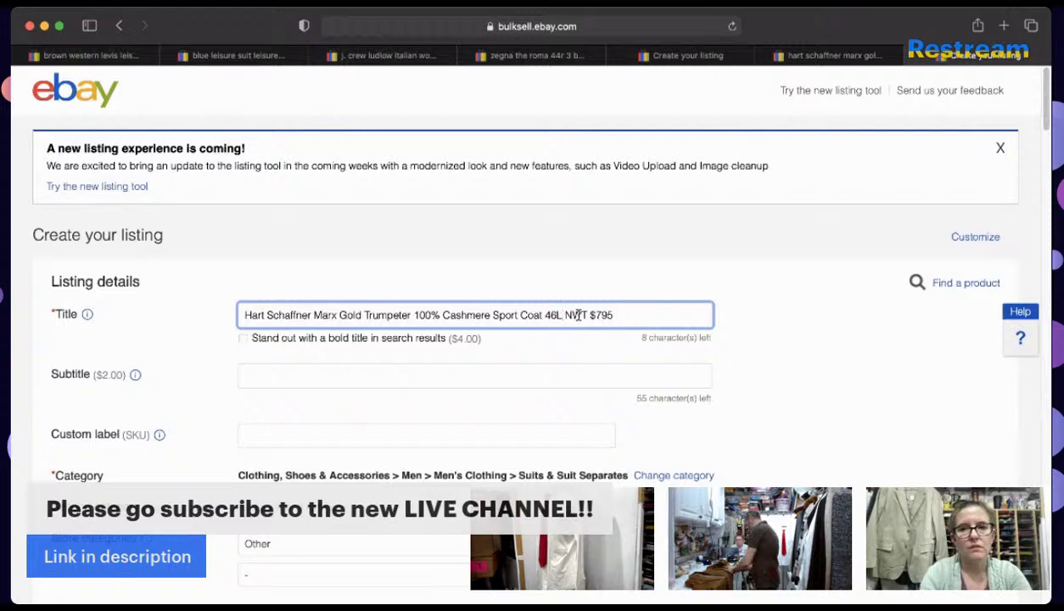
Step: Change the end of the Hart Schaffner Marx listing title to NWOT $595
{"action": "left_click", "coordinate": [580, 315]}
{"action": "type", "text": "O"}
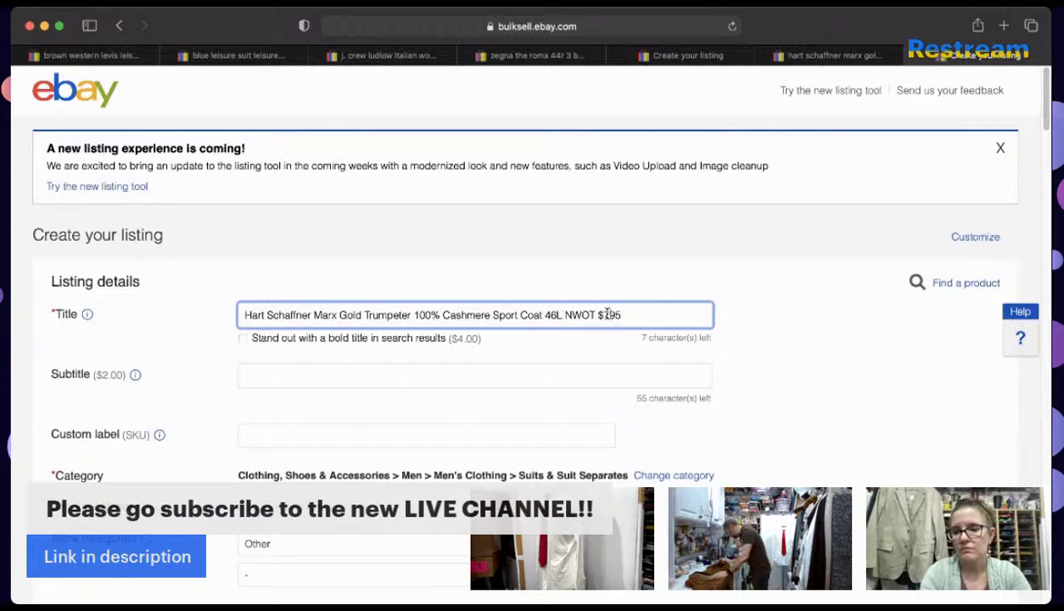
{"action": "left_click", "coordinate": [607, 314]}
{"action": "key", "text": "BackSpace"}
{"action": "type", "text": "5"}
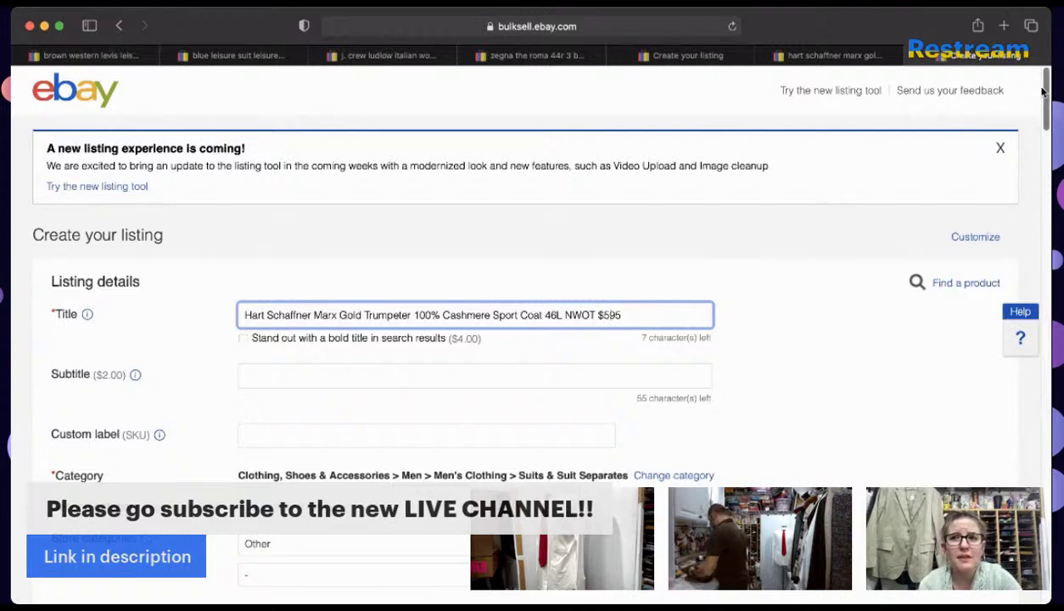
Step: Start entering a custom label (SKU) for the Hart Schaffner Marx sport coat
{"action": "scroll", "coordinate": [1042, 99], "scroll_direction": "down", "scroll_amount": 1}
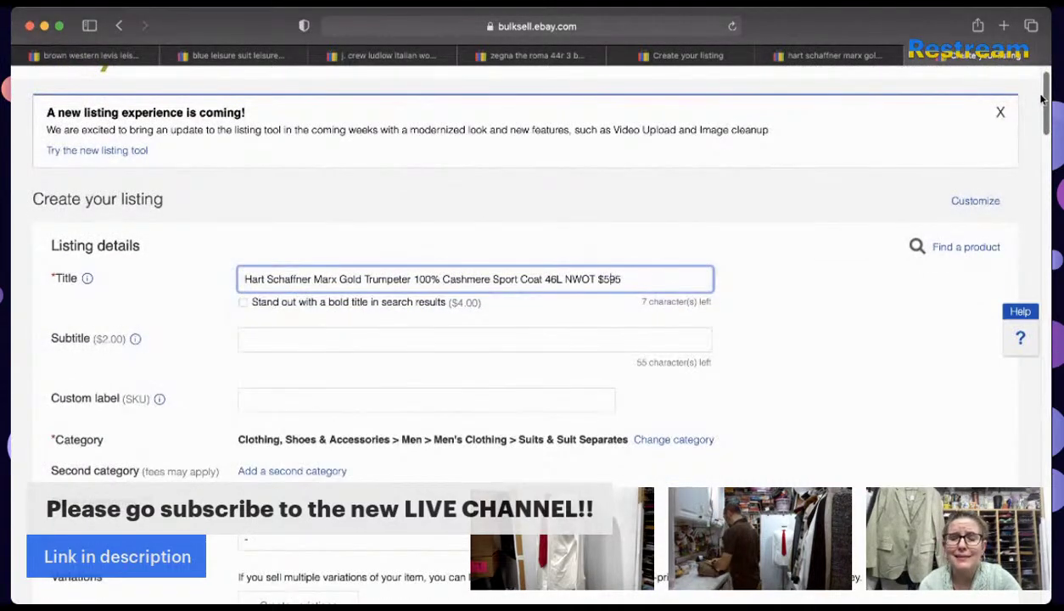
{"action": "scroll", "coordinate": [1042, 102], "scroll_direction": "down", "scroll_amount": 2}
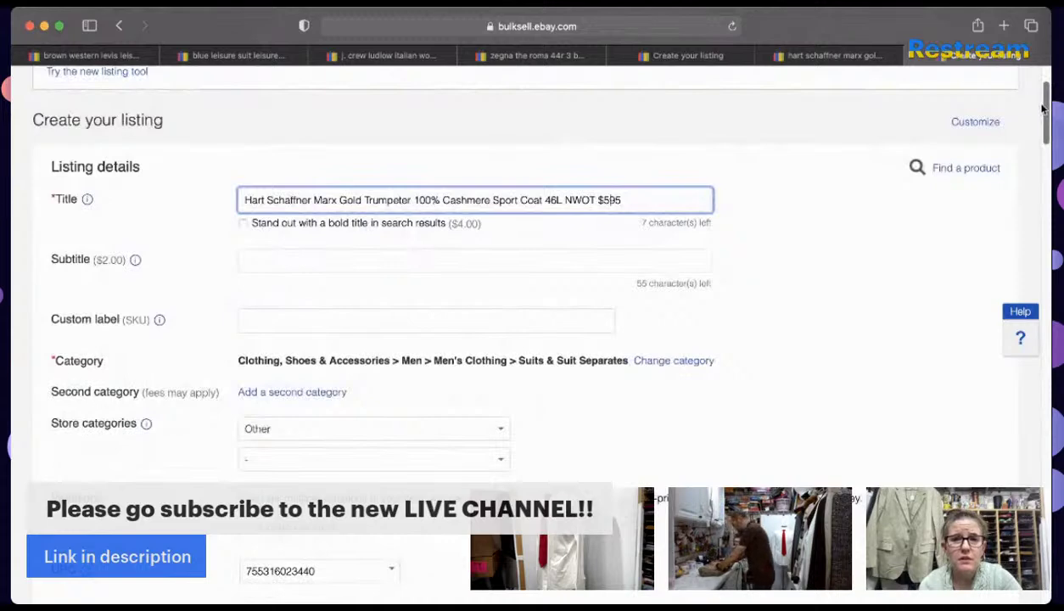
{"action": "left_click", "coordinate": [381, 322]}
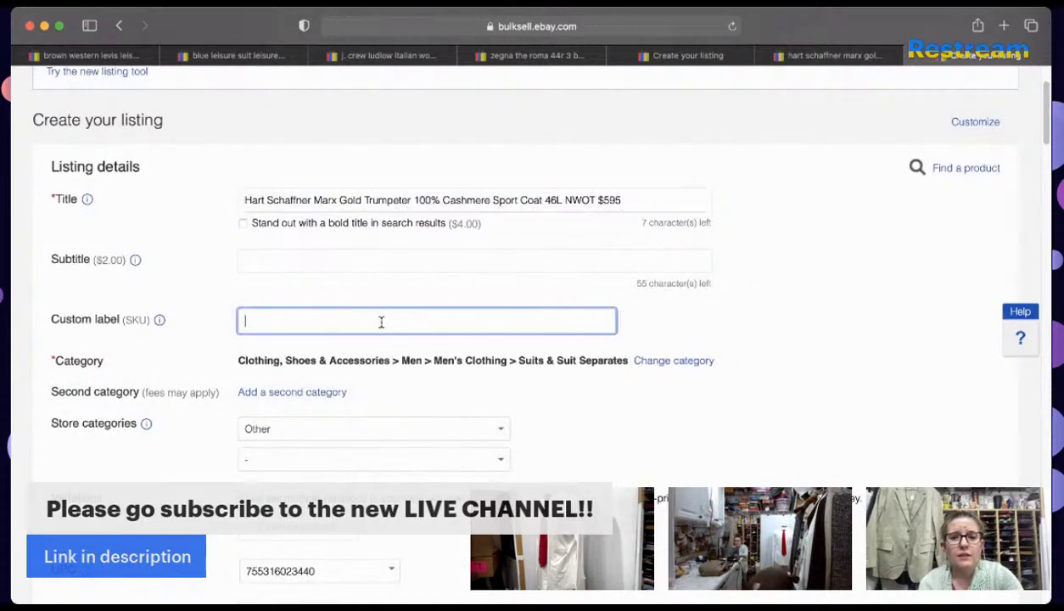